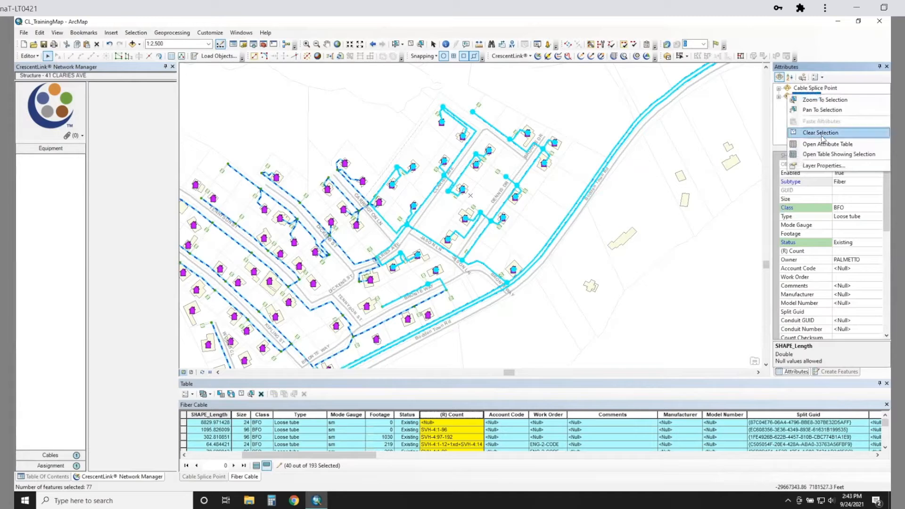
# - Clear the Fiber Cable selection and sort the selected Cable Splice Point records by Subtype, with pedestals listed first
pyautogui.click(823, 133)
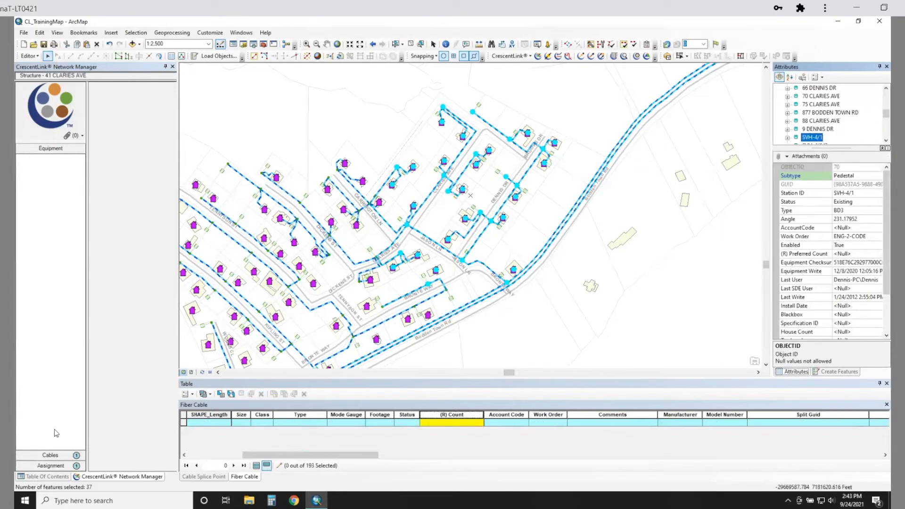
pyautogui.click(203, 477)
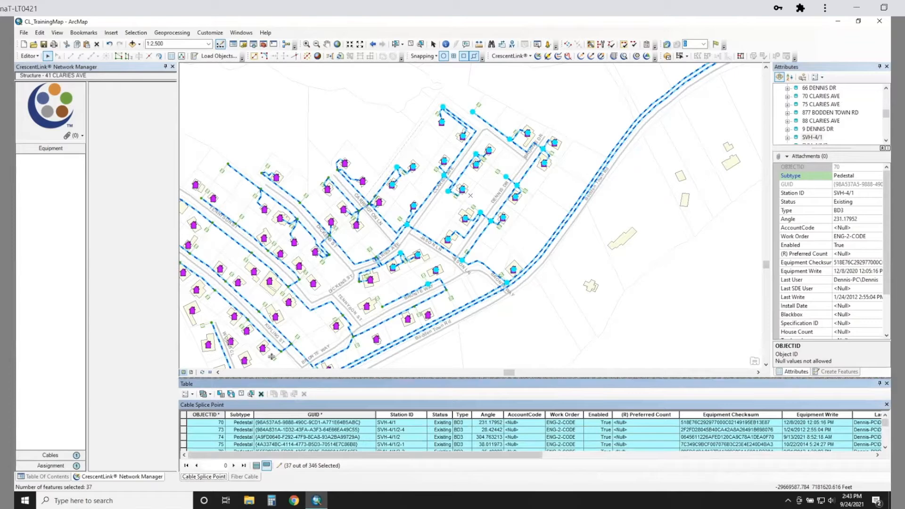
pyautogui.moveTo(273, 377); pyautogui.dragTo(272, 319)
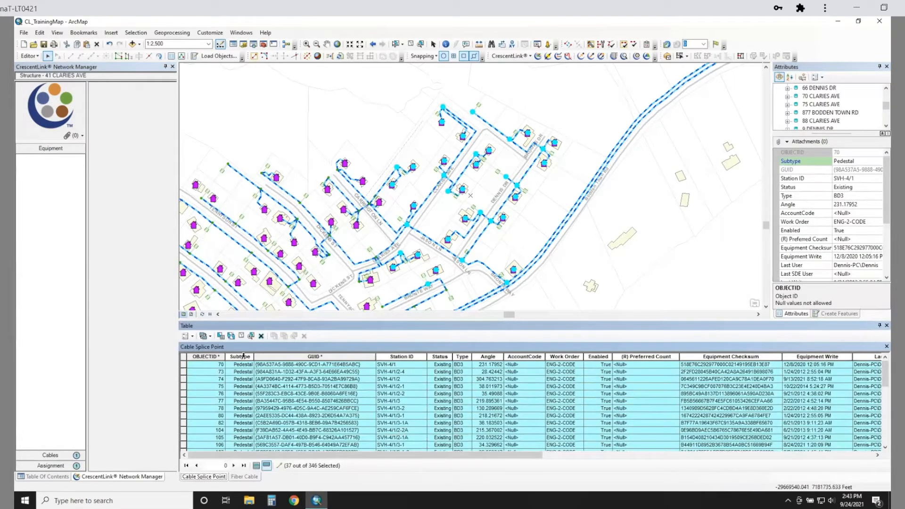
pyautogui.click(243, 356)
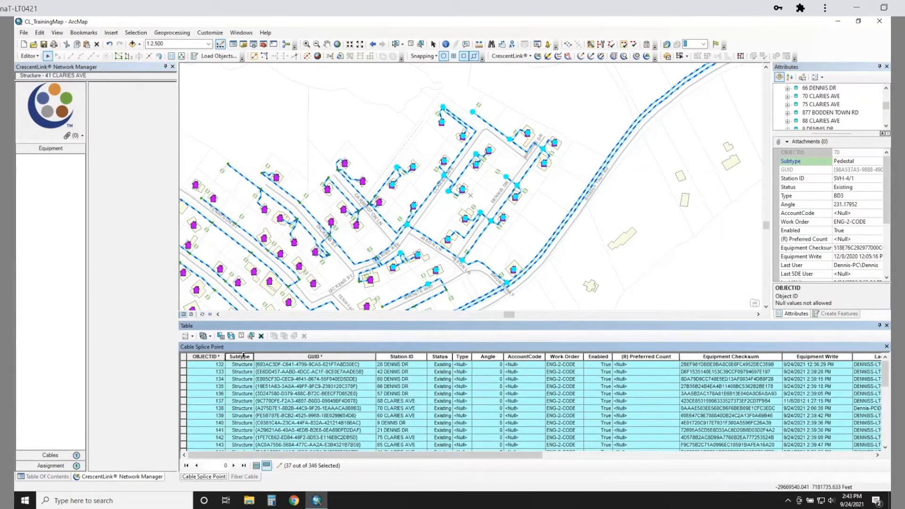
pyautogui.click(243, 356)
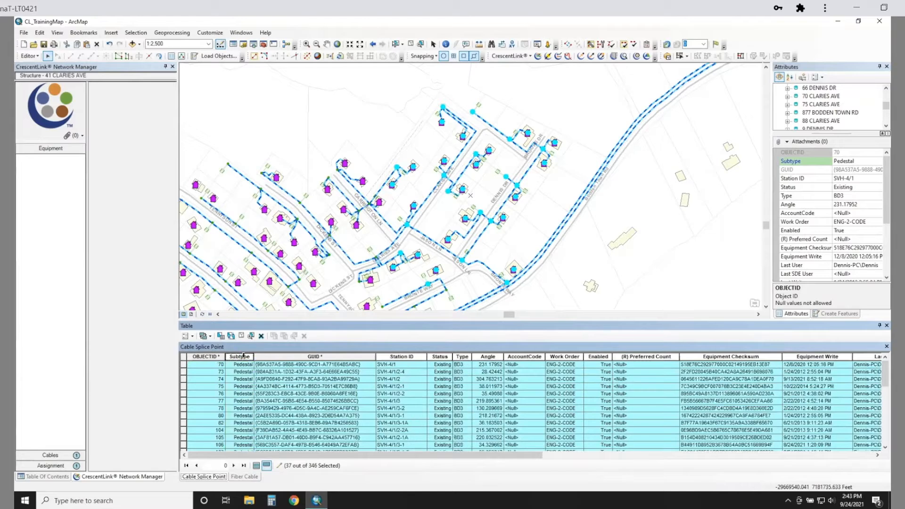
# - Highlight all Pedestal records in the Cable Splice Point table and unselect them, keeping only the Structure records selected
pyautogui.click(183, 371)
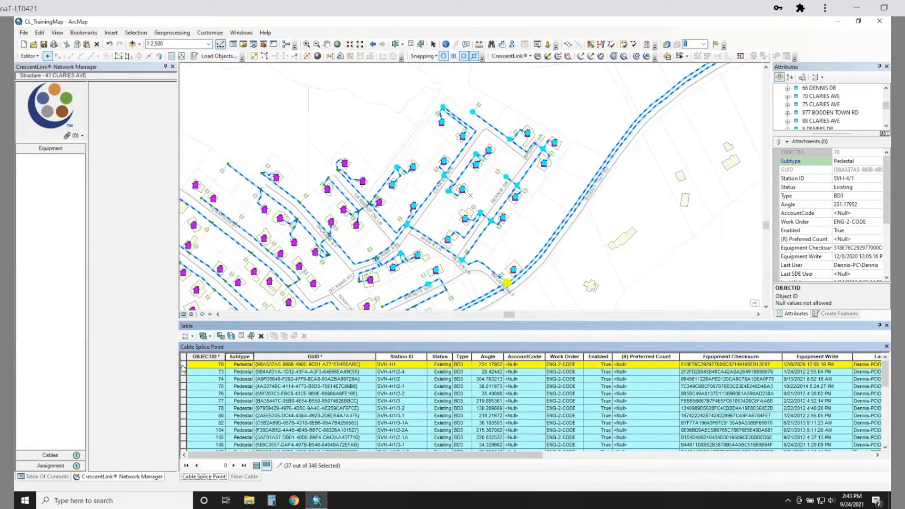
pyautogui.scroll(-4, 193, 382)
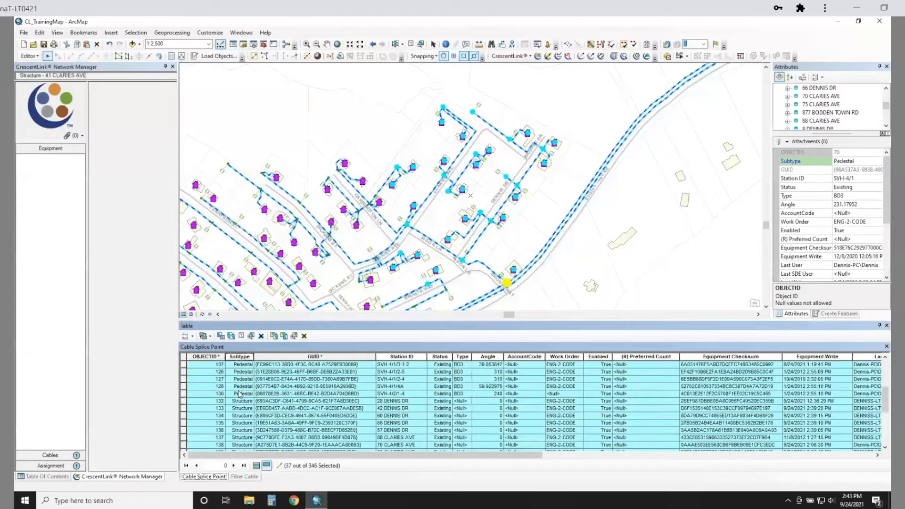
pyautogui.keyDown('shift'); pyautogui.click(183, 393); pyautogui.keyUp('shift')
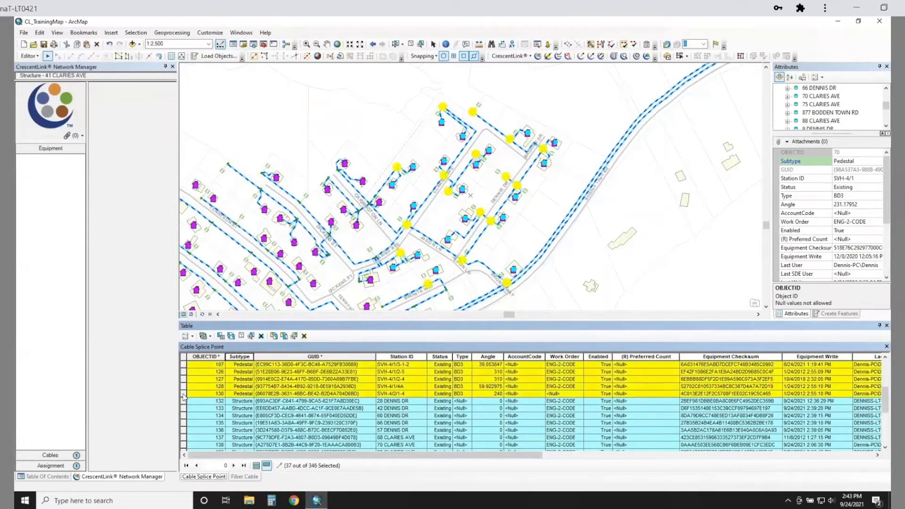
pyautogui.rightClick(184, 396)
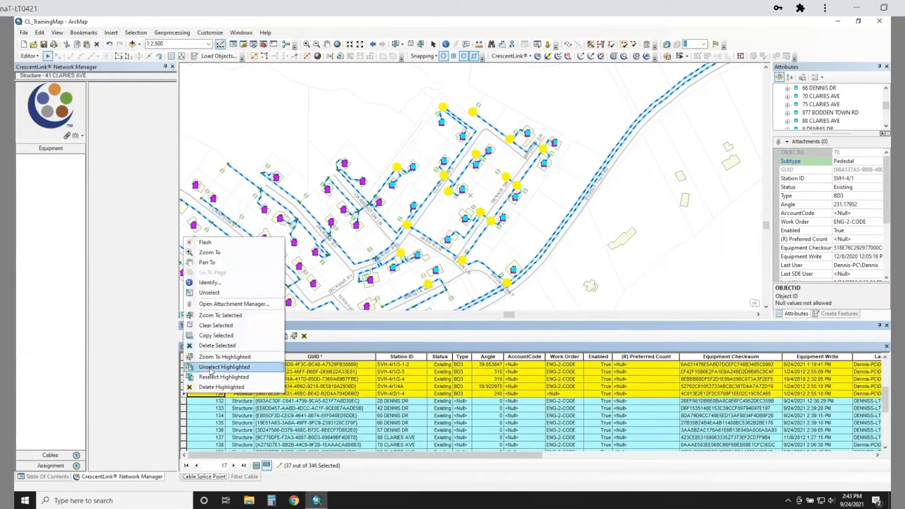
pyautogui.click(211, 372)
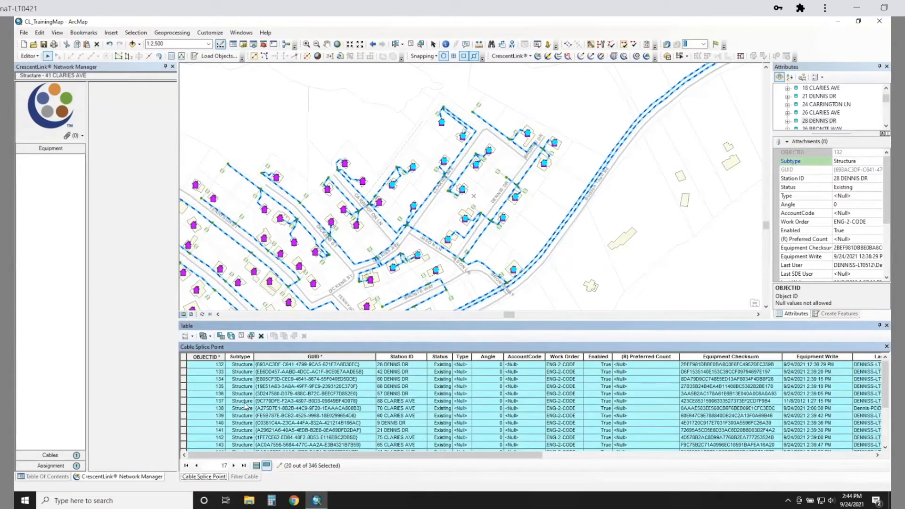
pyautogui.scroll(-3, 245, 411)
pyautogui.click(348, 417)
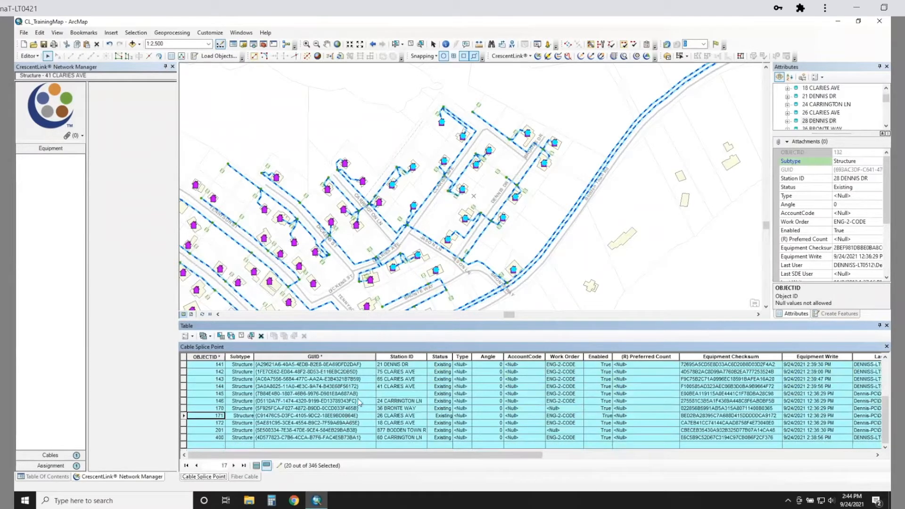
# - Open CrescentLink's batch Add Equipment tool for the selected structure splice points
pyautogui.click(513, 56)
pyautogui.click(522, 66)
pyautogui.click(517, 56)
pyautogui.click(517, 57)
pyautogui.click(516, 56)
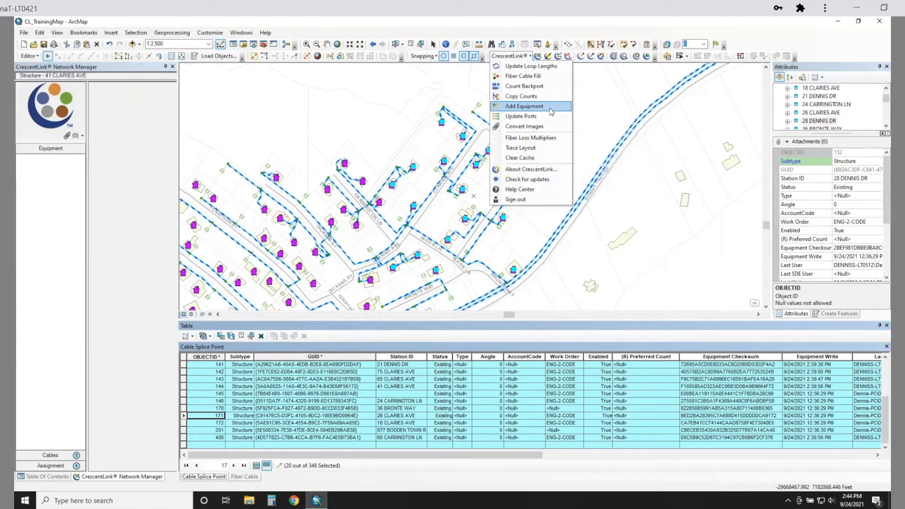
pyautogui.click(524, 107)
pyautogui.moveTo(184, 134); pyautogui.dragTo(556, 125)
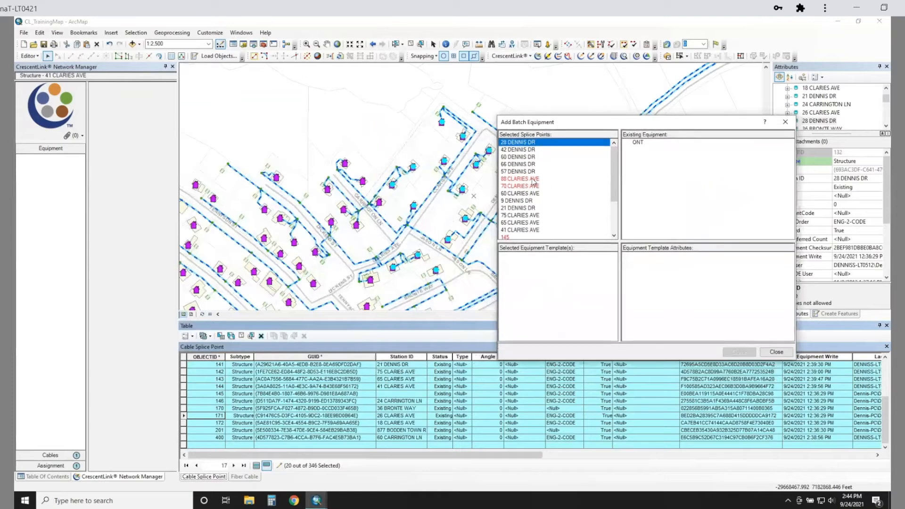
# - Inspect the existing equipment of several splice points listed in red and of one listed in black
pyautogui.click(520, 181)
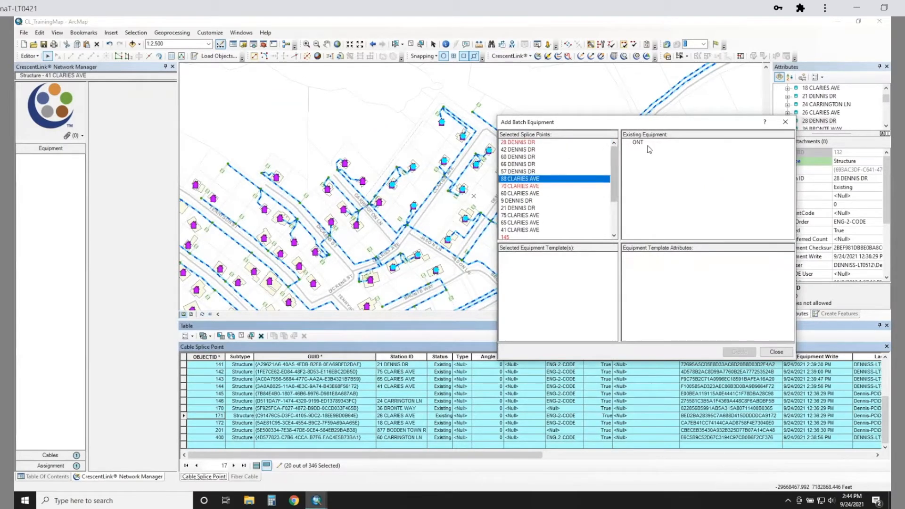
pyautogui.click(529, 143)
pyautogui.click(520, 187)
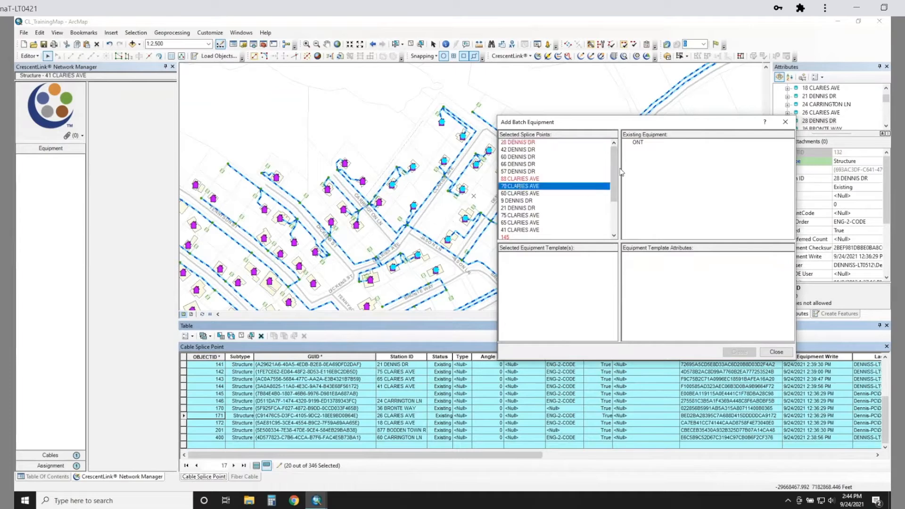
pyautogui.click(637, 143)
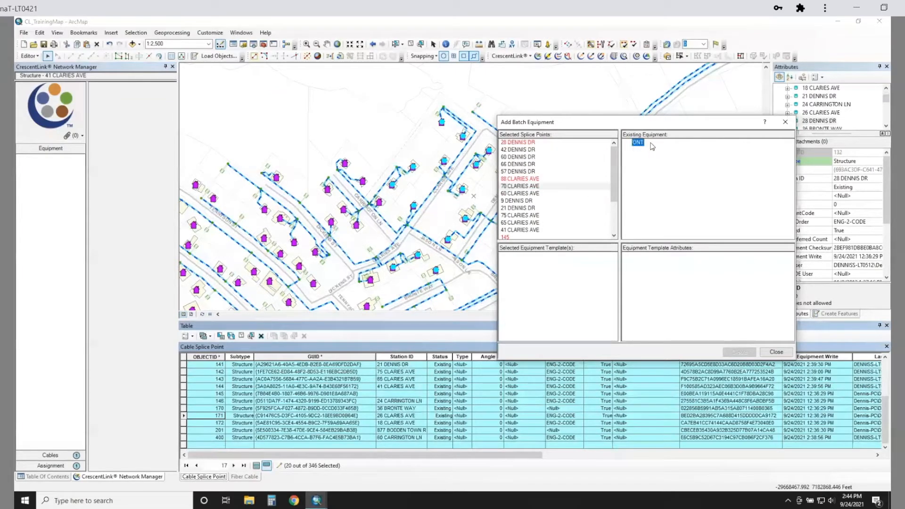
pyautogui.click(527, 209)
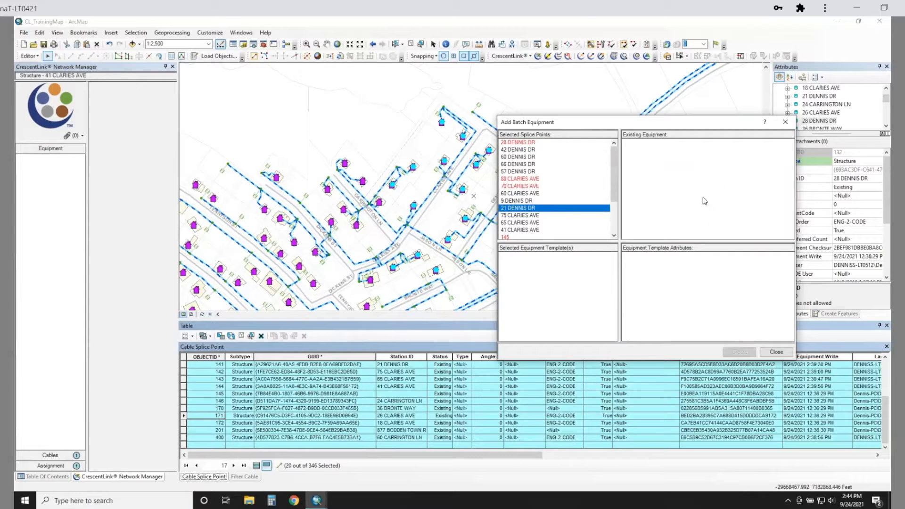
pyautogui.click(530, 187)
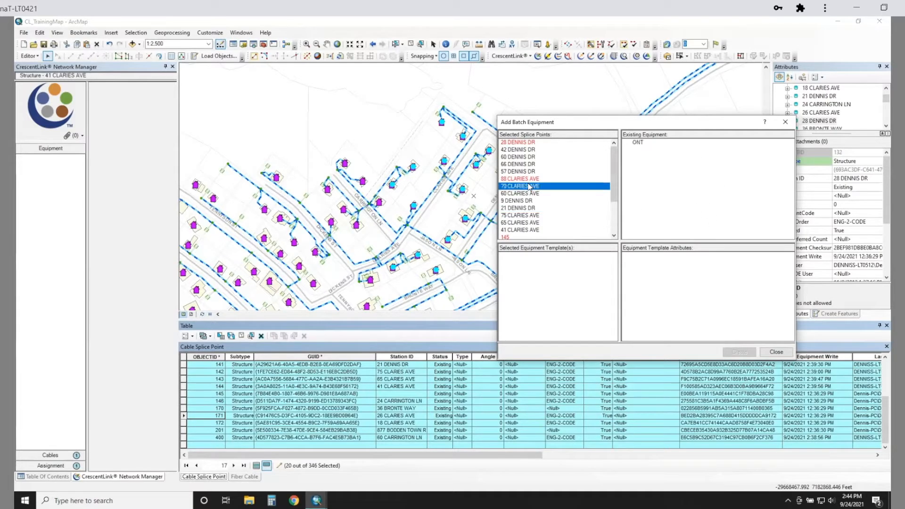
# - Remove all splice points that already have equipment from the batch list and check the first and last remaining entries
pyautogui.rightClick(530, 186)
pyautogui.moveTo(545, 191)
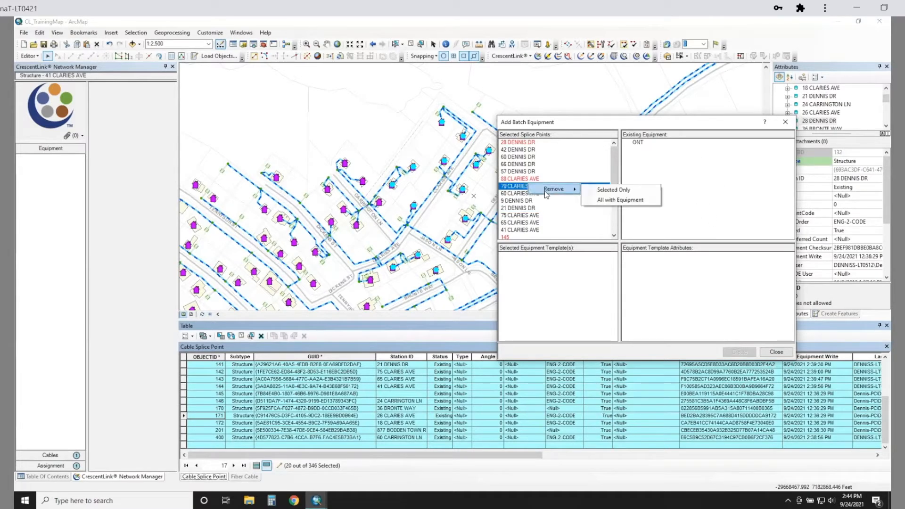
pyautogui.click(650, 203)
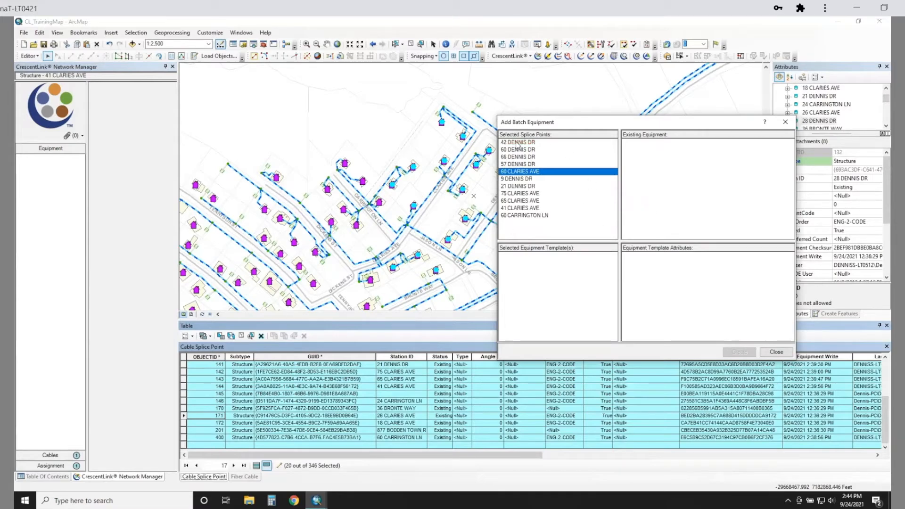
pyautogui.click(517, 144)
pyautogui.click(522, 215)
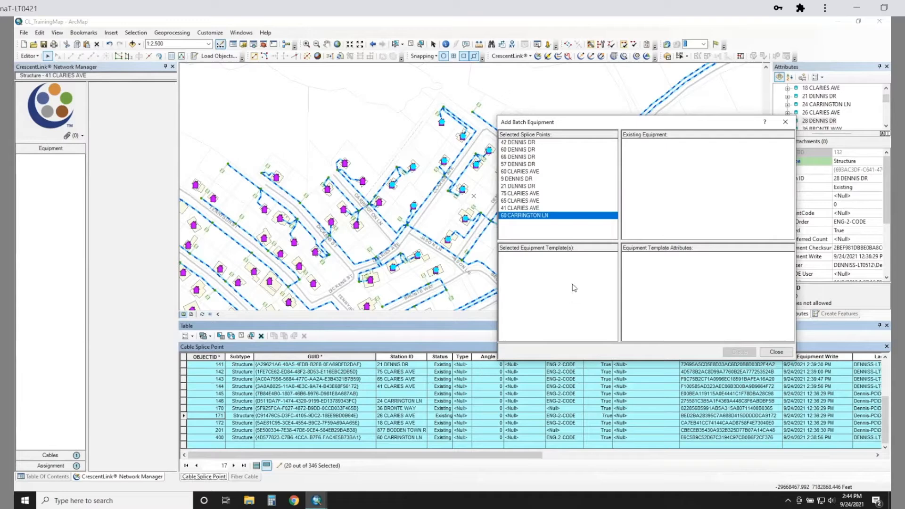
# - Pick the ONT fiber equipment template, review its attributes, and create it on all splice points remaining in the batch
pyautogui.rightClick(548, 282)
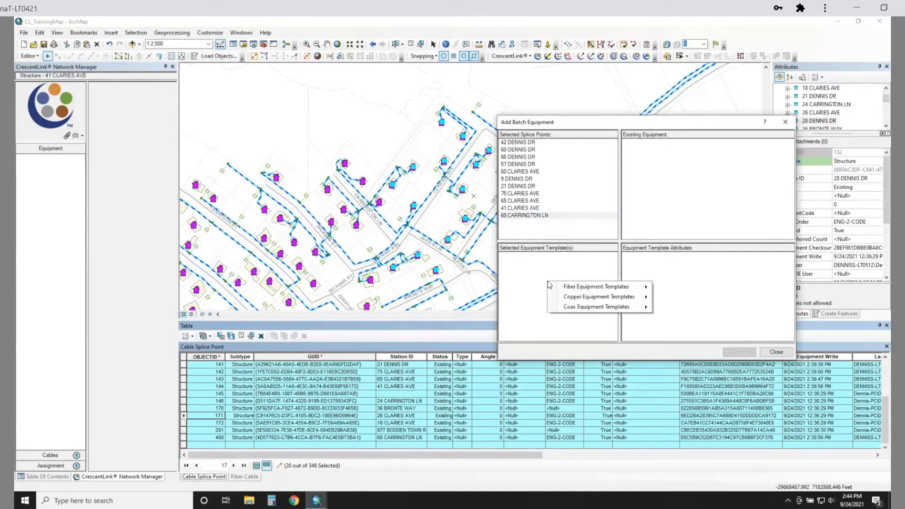
pyautogui.moveTo(611, 288)
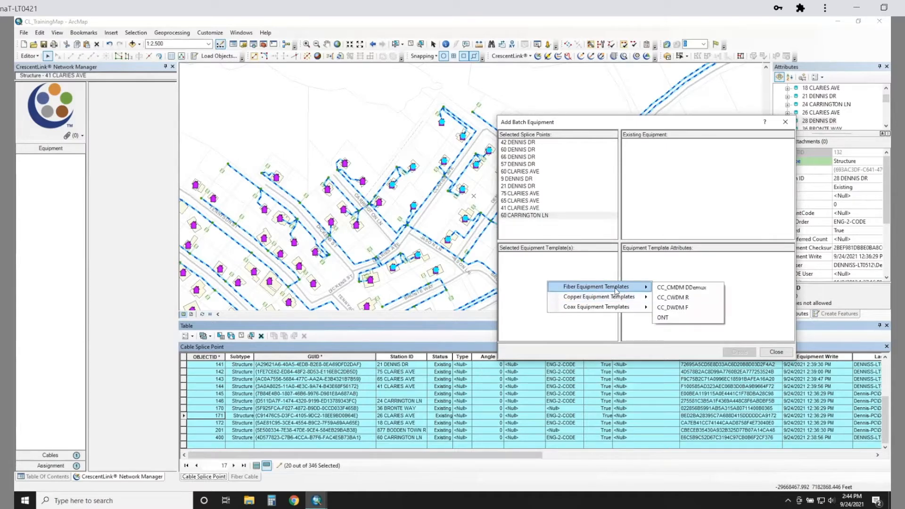
pyautogui.click(685, 319)
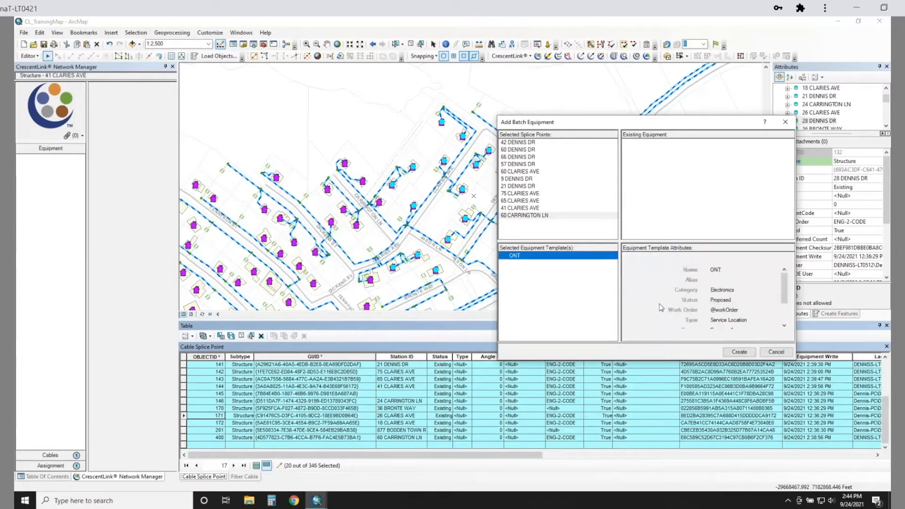
pyautogui.scroll(-1, 725, 298)
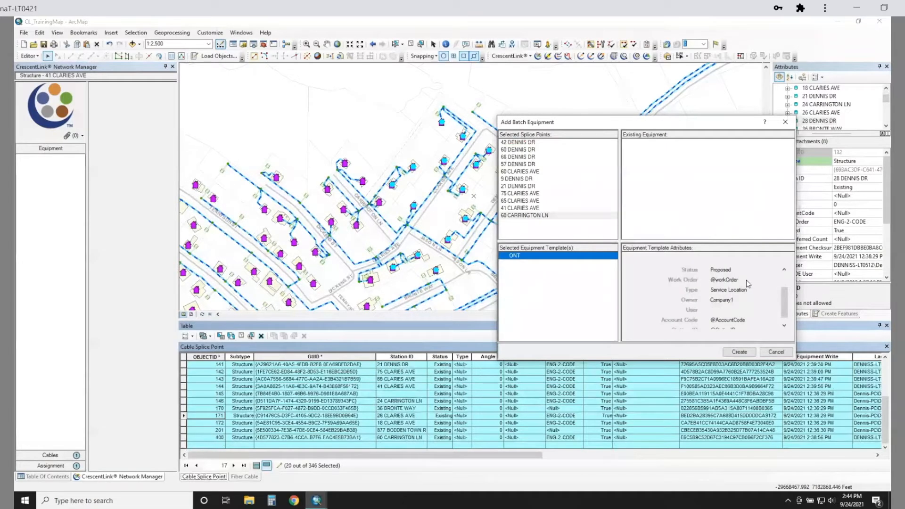
pyautogui.scroll(-1, 746, 283)
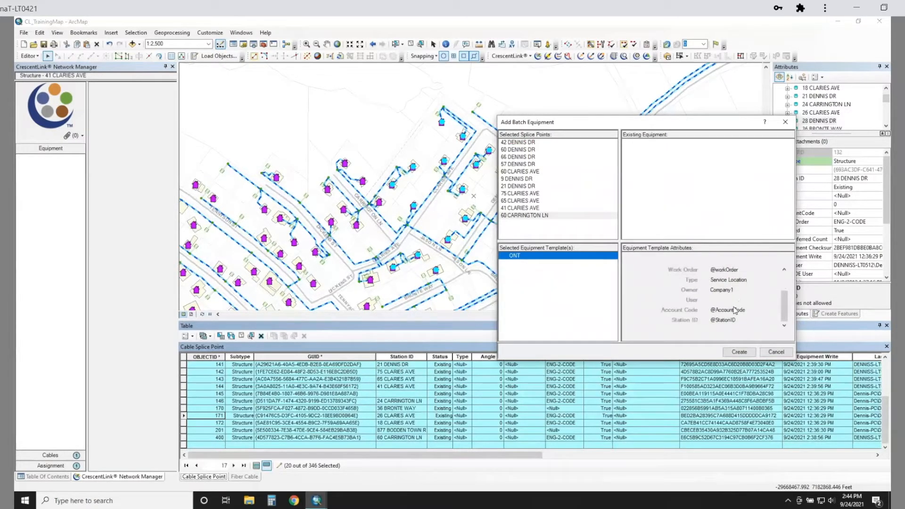
pyautogui.scroll(2, 737, 310)
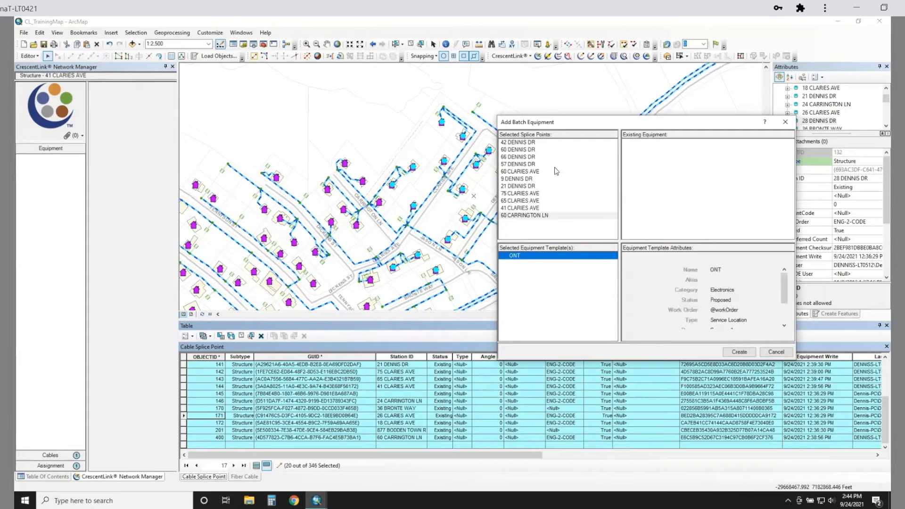
pyautogui.click(745, 355)
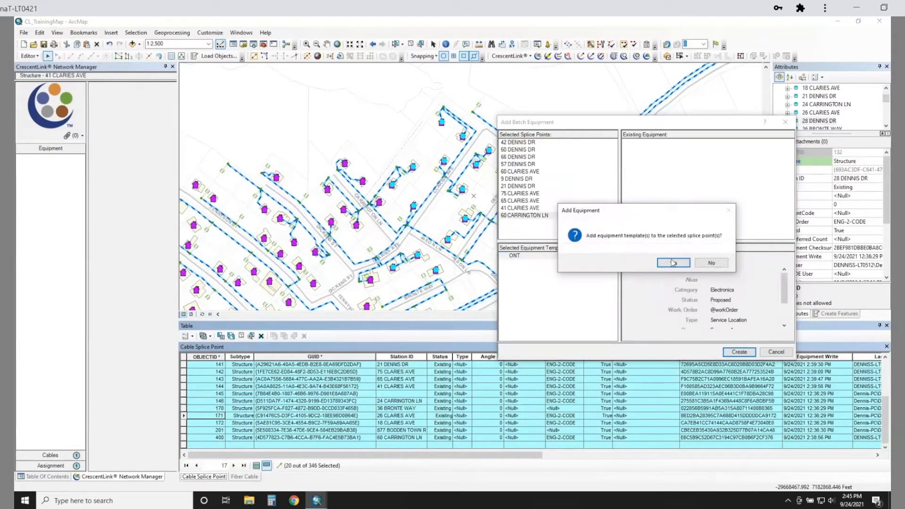
pyautogui.click(673, 263)
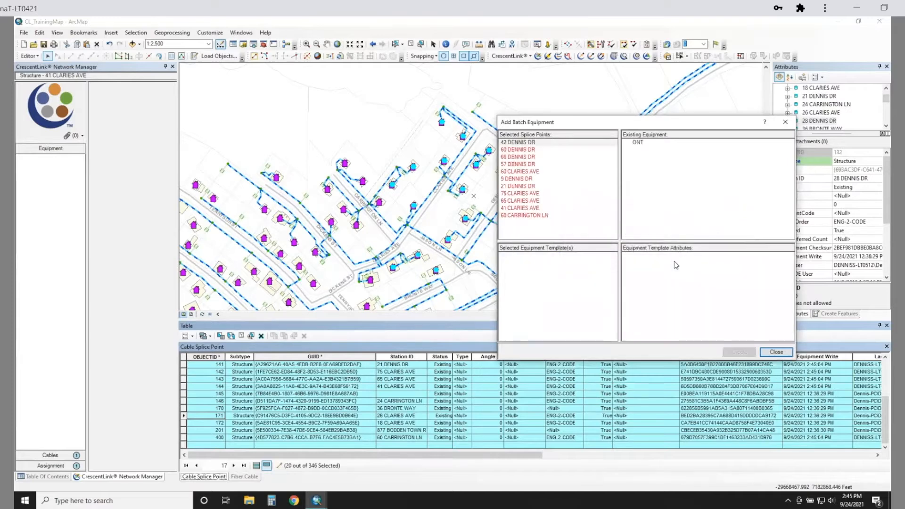
# - Check the existing equipment of several splice points in the batch list after the ONT creation
pyautogui.click(528, 150)
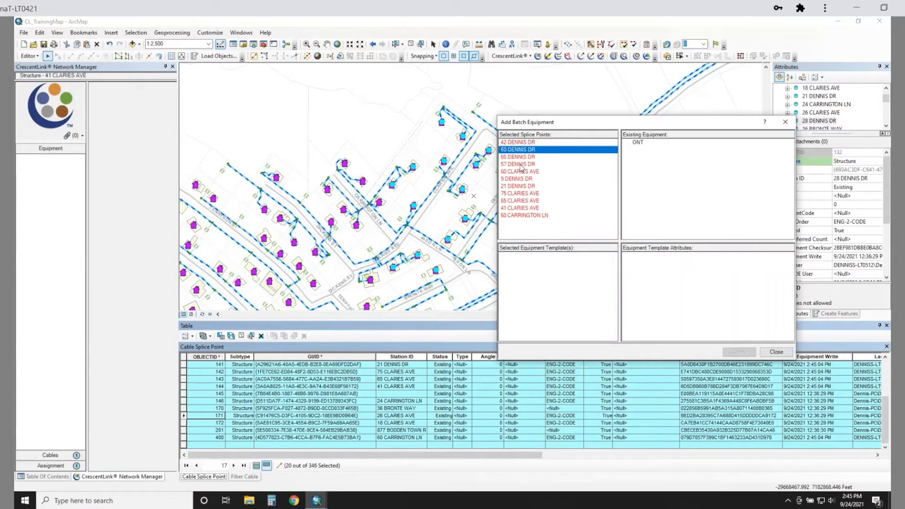
pyautogui.click(521, 165)
pyautogui.click(522, 193)
pyautogui.click(524, 202)
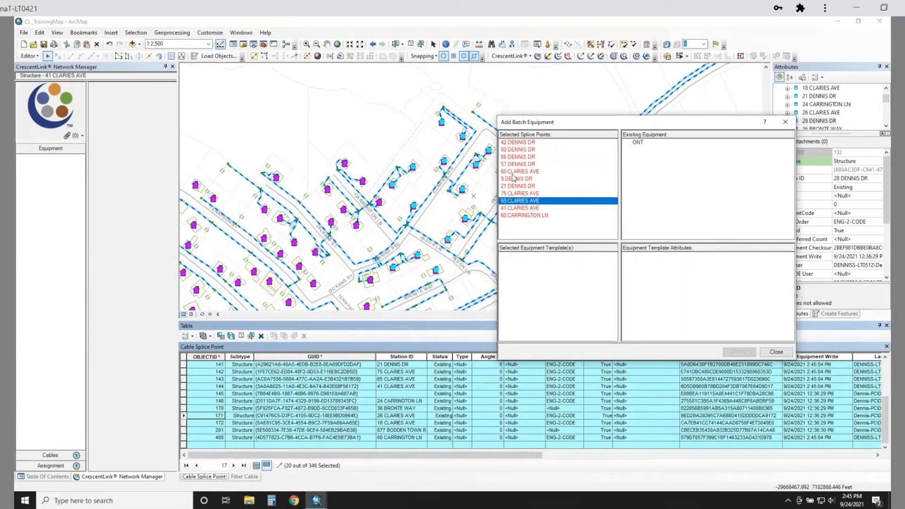
pyautogui.click(517, 164)
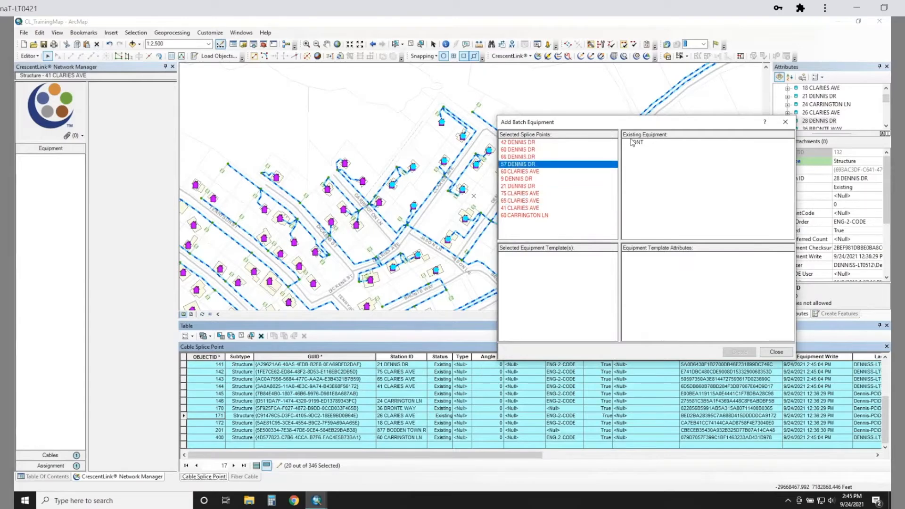
pyautogui.click(518, 152)
pyautogui.click(520, 202)
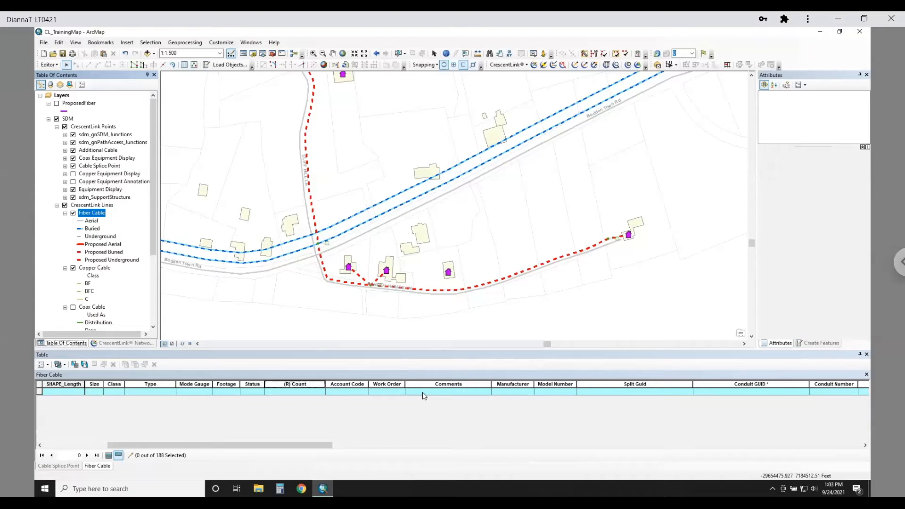
# - Select the proposed 24-fiber cables crossing Bodden Town Rd and following the road south of it, including the two short house drops
pyautogui.click(315, 220)
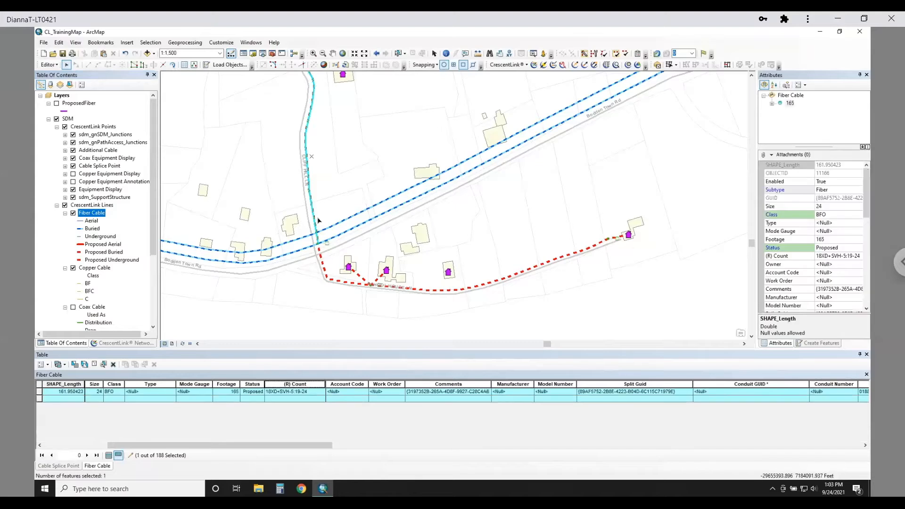
pyautogui.keyDown('shift'); pyautogui.click(328, 280); pyautogui.keyUp('shift')
pyautogui.keyDown('shift'); pyautogui.click(374, 281); pyautogui.keyUp('shift')
pyautogui.keyDown('shift'); pyautogui.click(441, 293); pyautogui.keyUp('shift')
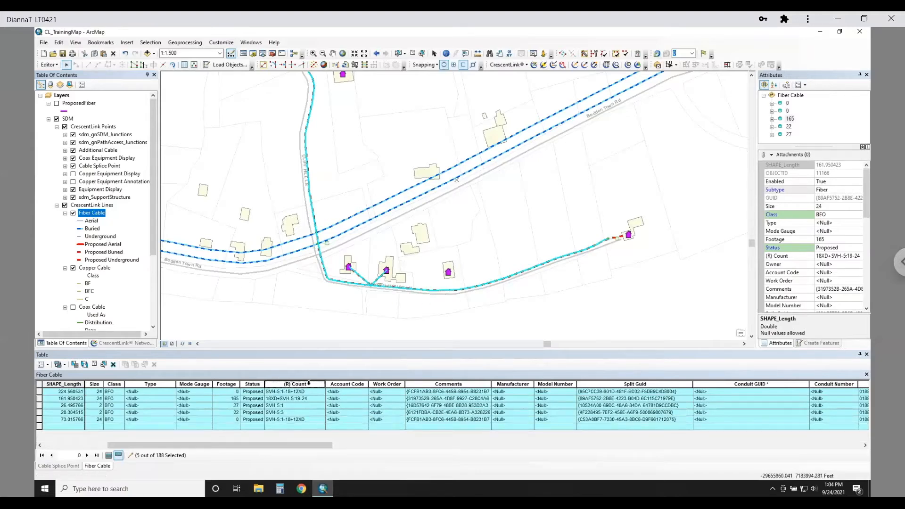
# - Highlight the read-only (R) Count column and inspect the fibers of the cable running north of Bodden Town Rd in Network Manager
pyautogui.click(285, 385)
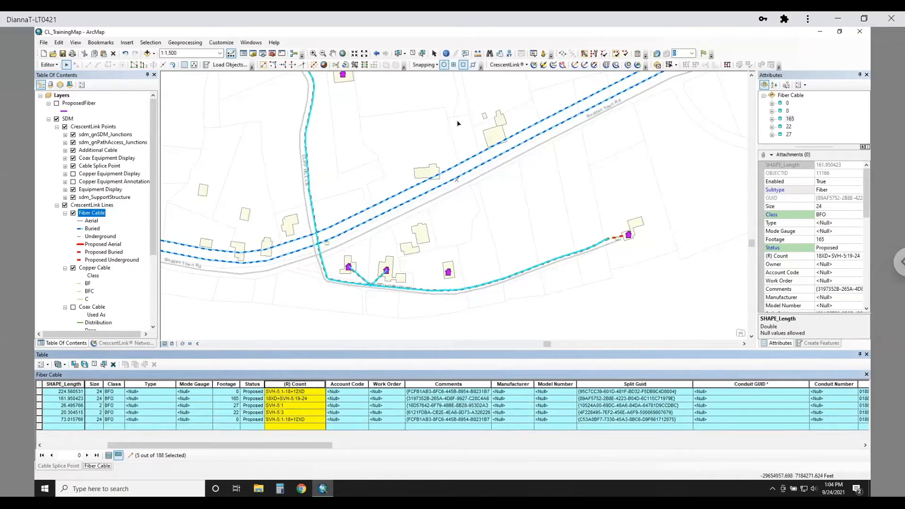
pyautogui.click(534, 66)
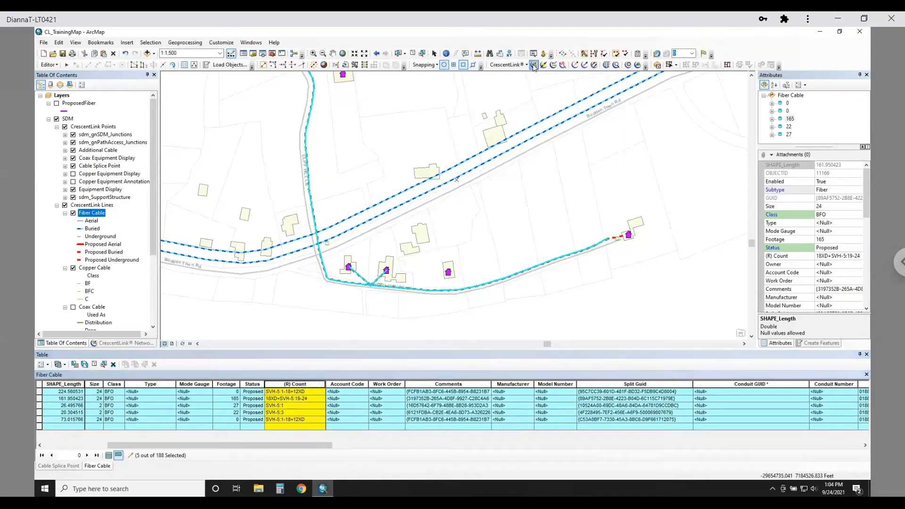
pyautogui.click(310, 193)
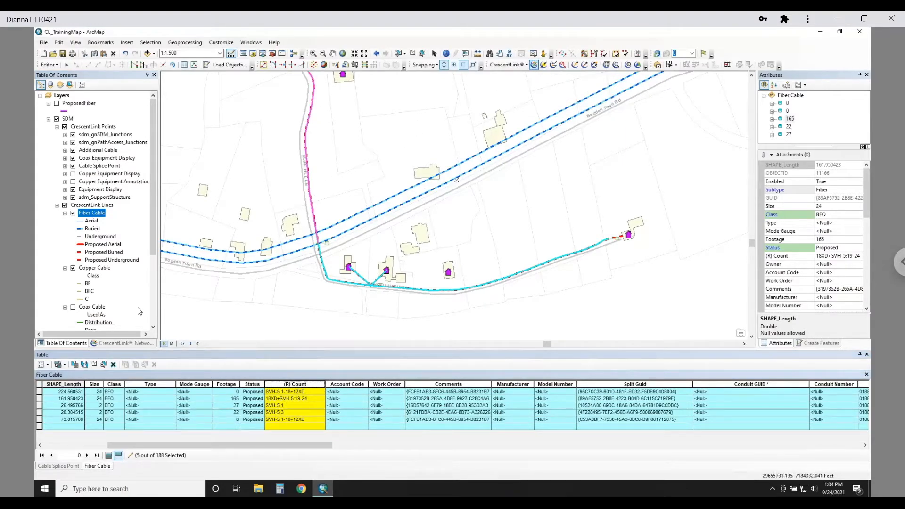
pyautogui.click(122, 344)
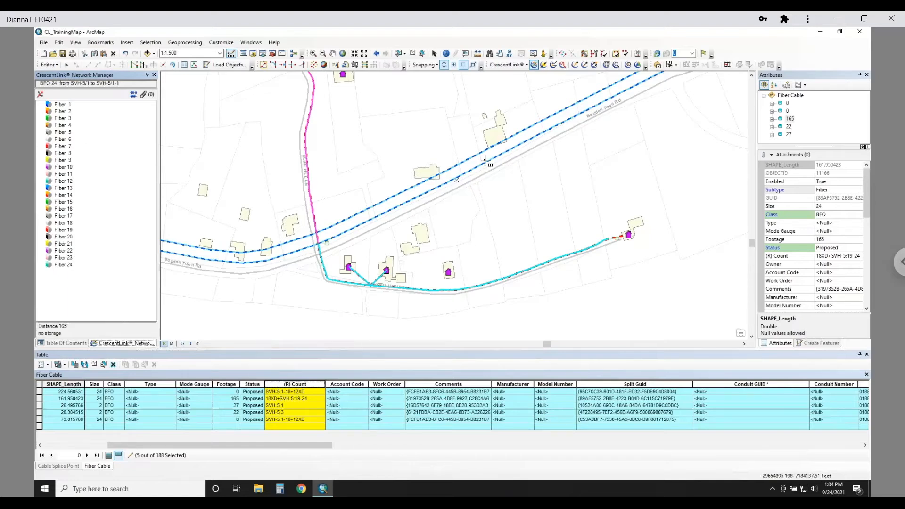
# - Run Count Backport on the selected cables to update their counts from the read-only field
pyautogui.click(511, 65)
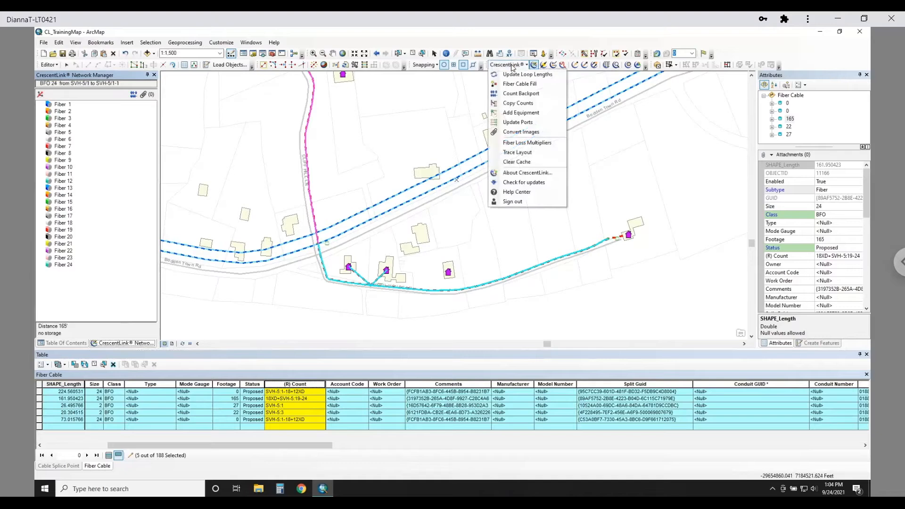
pyautogui.click(535, 97)
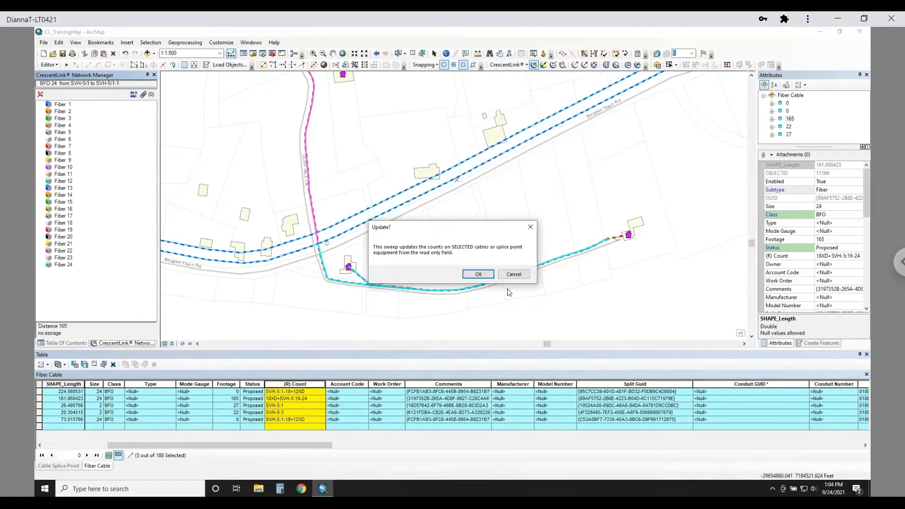
pyautogui.click(478, 275)
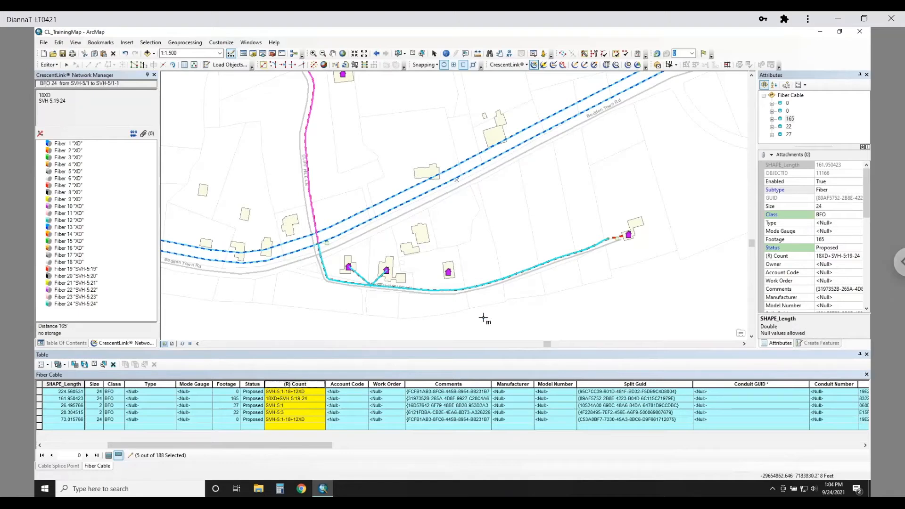
# - Check the fiber counts of the road cable south of Bodden Town Rd, its two short house drops, and the easternmost house drop
pyautogui.click(325, 268)
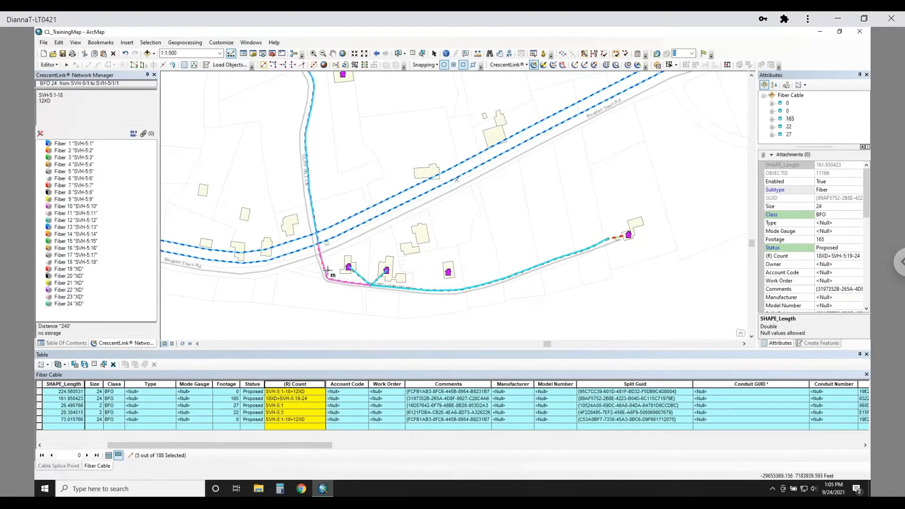
pyautogui.click(358, 276)
pyautogui.click(376, 279)
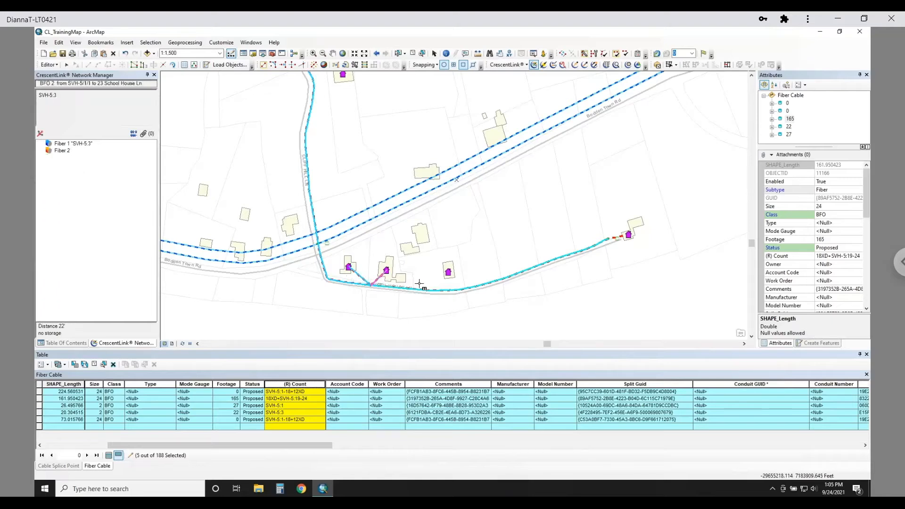
pyautogui.click(618, 236)
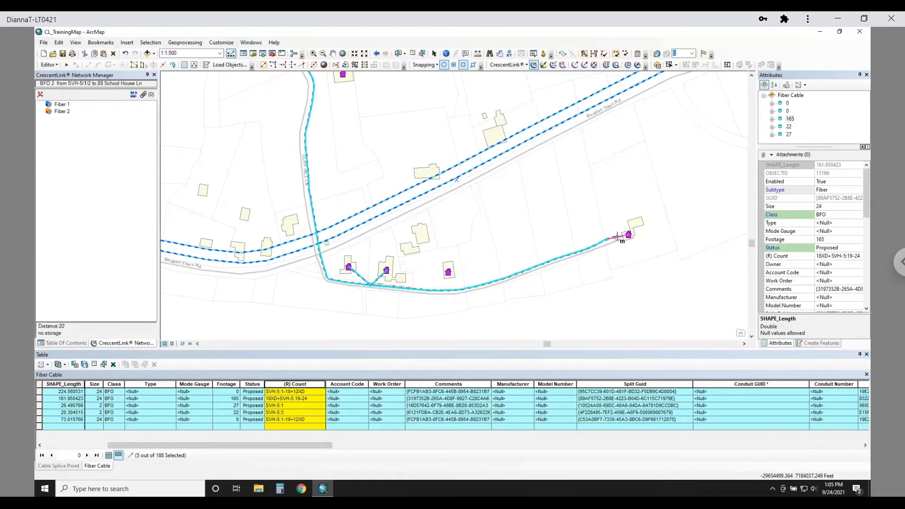
# - Select the 2-fiber drop to the easternmost house, run Count Backport on it, and check its fibers in Network Manager
pyautogui.click(68, 66)
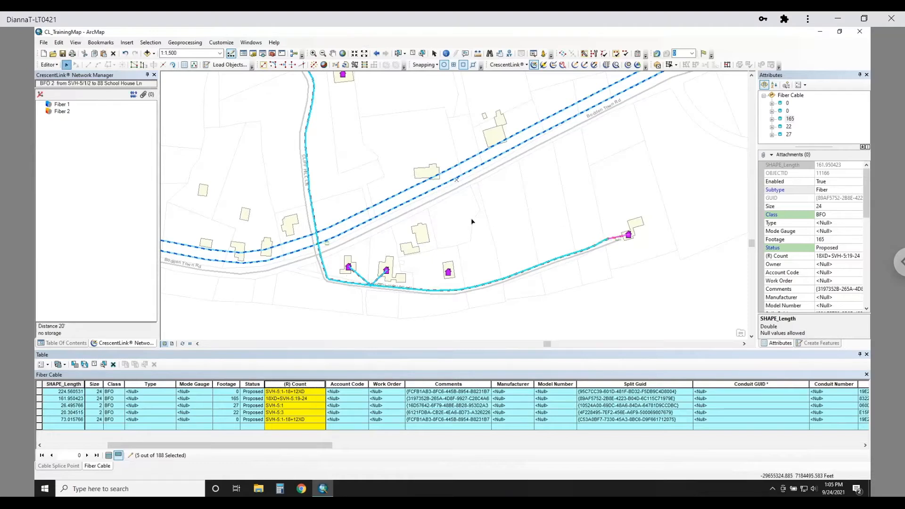
pyautogui.click(617, 243)
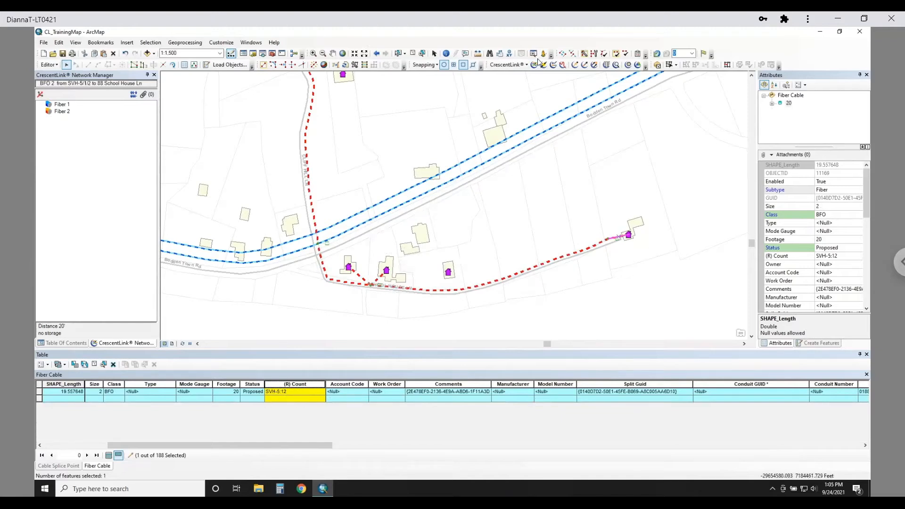
pyautogui.click(507, 65)
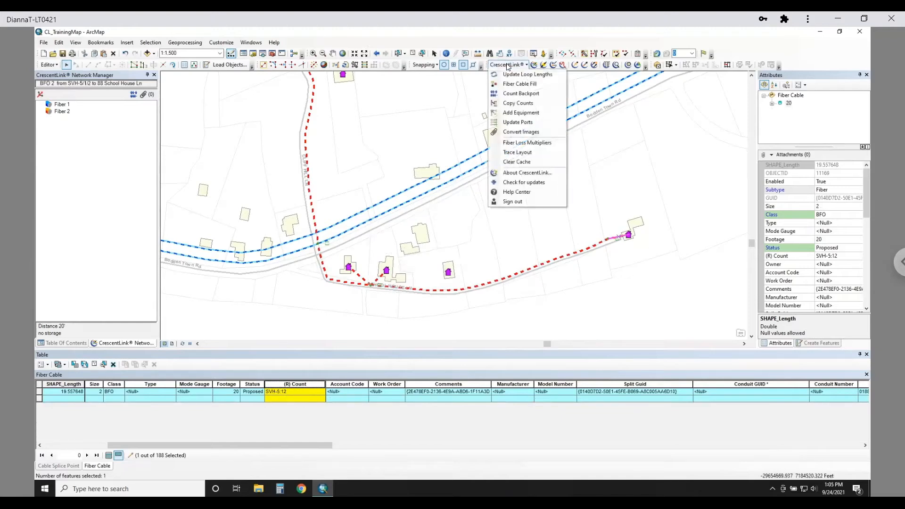
pyautogui.click(530, 97)
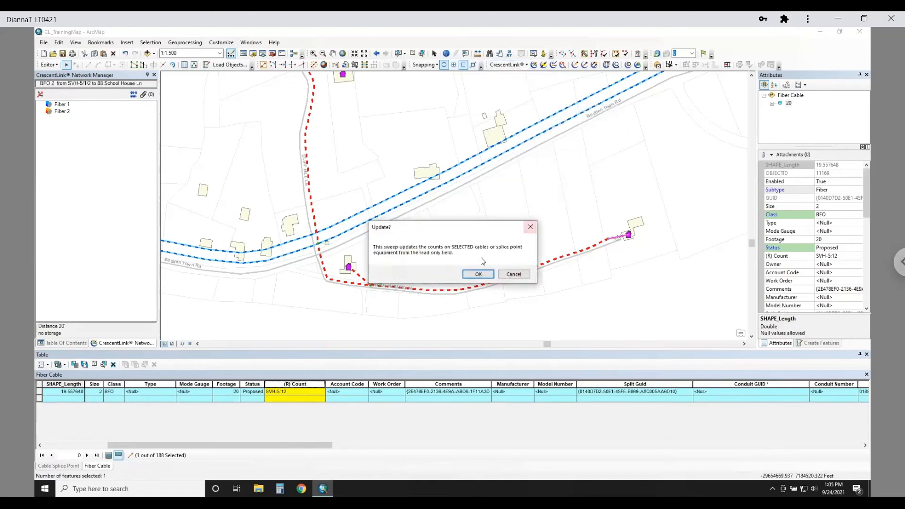
pyautogui.click(479, 276)
pyautogui.click(534, 65)
pyautogui.click(616, 239)
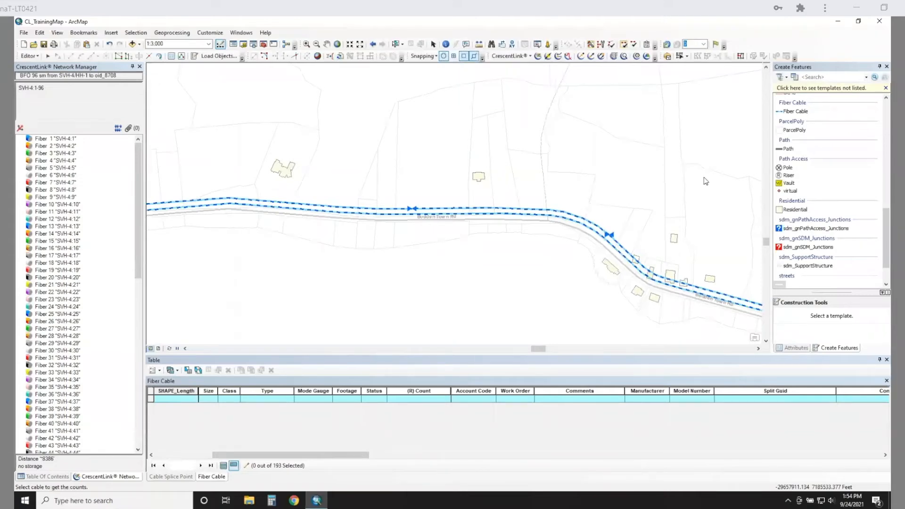
# - Copy the counts of the easternmost 96-fiber cable on Bodden Town Rd to the adjoining cable west of it, overwriting existing counts
pyautogui.click(513, 56)
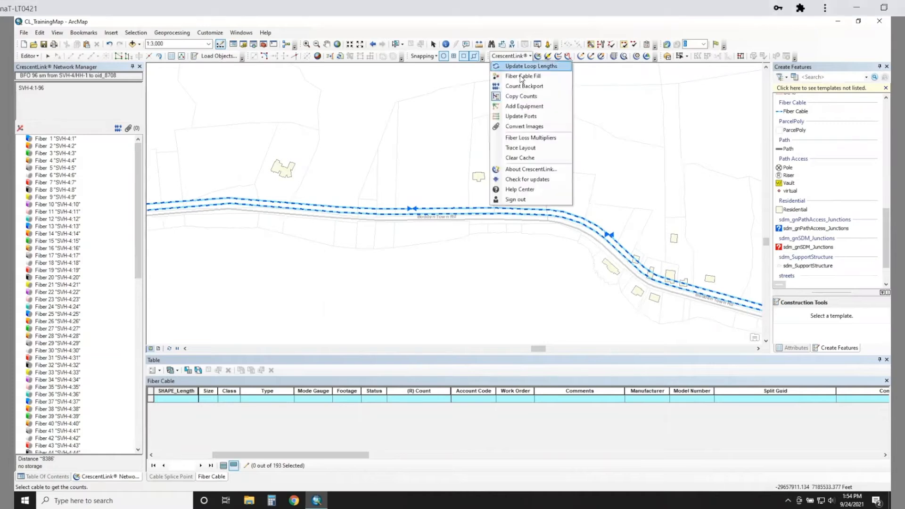
pyautogui.click(530, 97)
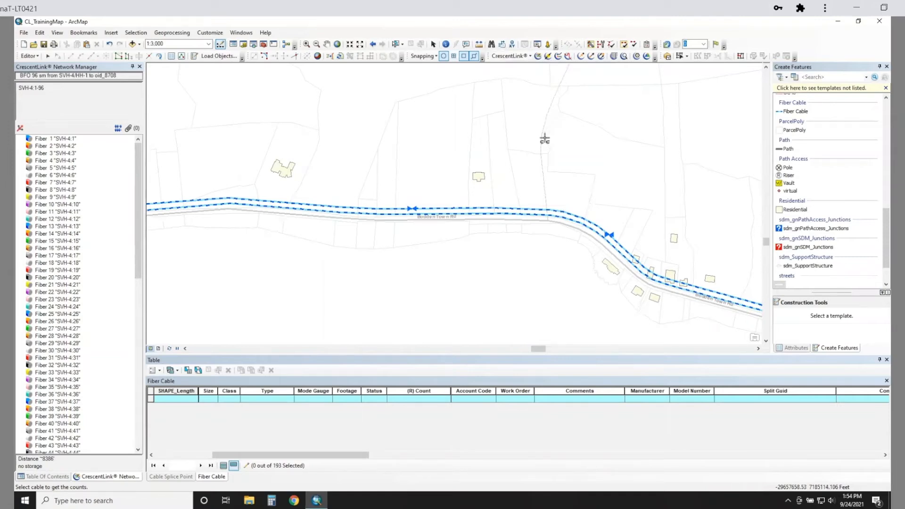
pyautogui.click(625, 249)
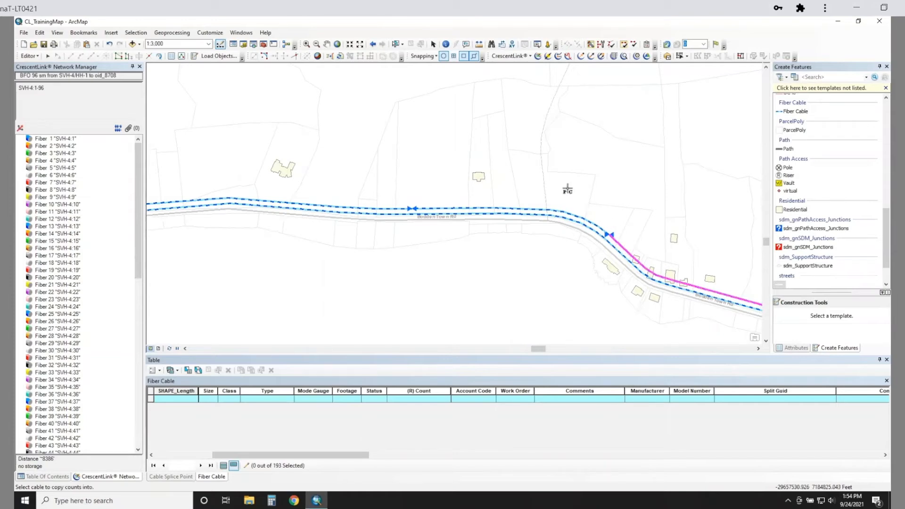
pyautogui.click(571, 216)
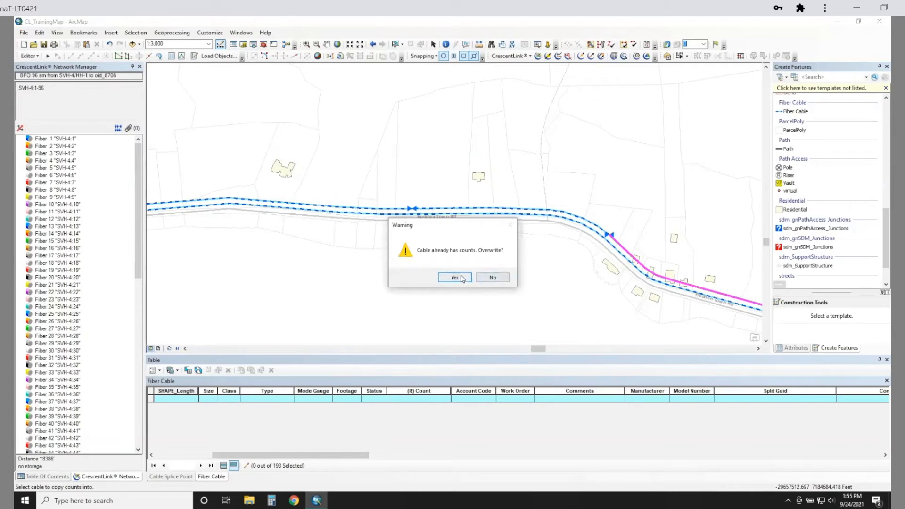
pyautogui.click(460, 276)
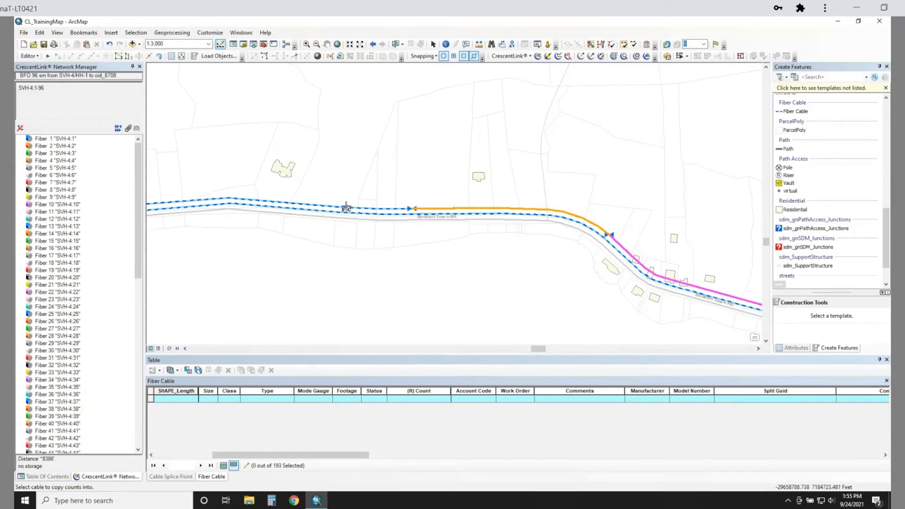
# - Copy the same counts onto the successive 96-fiber cable segments westward along Bodden Town Rd, overwriting existing counts
pyautogui.click(348, 208)
pyautogui.click(453, 277)
pyautogui.moveTo(298, 256); pyautogui.dragTo(726, 244)
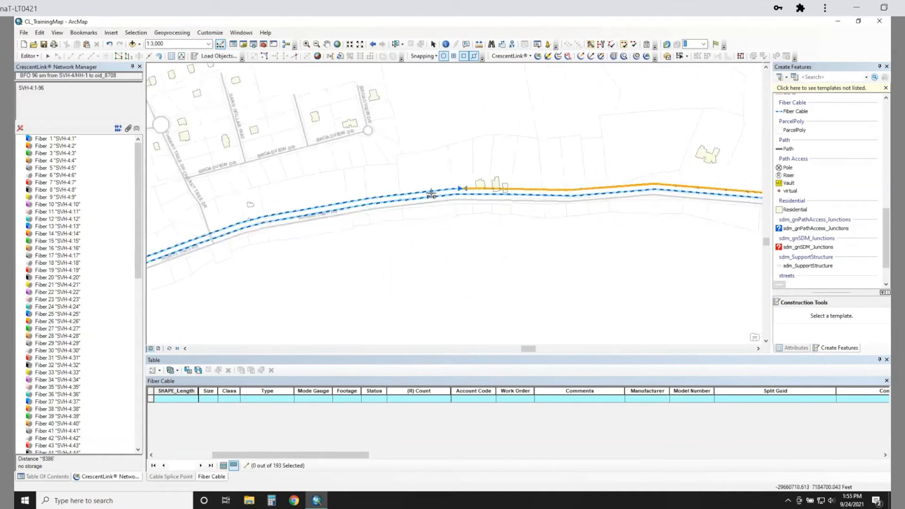
pyautogui.moveTo(292, 280); pyautogui.dragTo(723, 171)
pyautogui.click(525, 193)
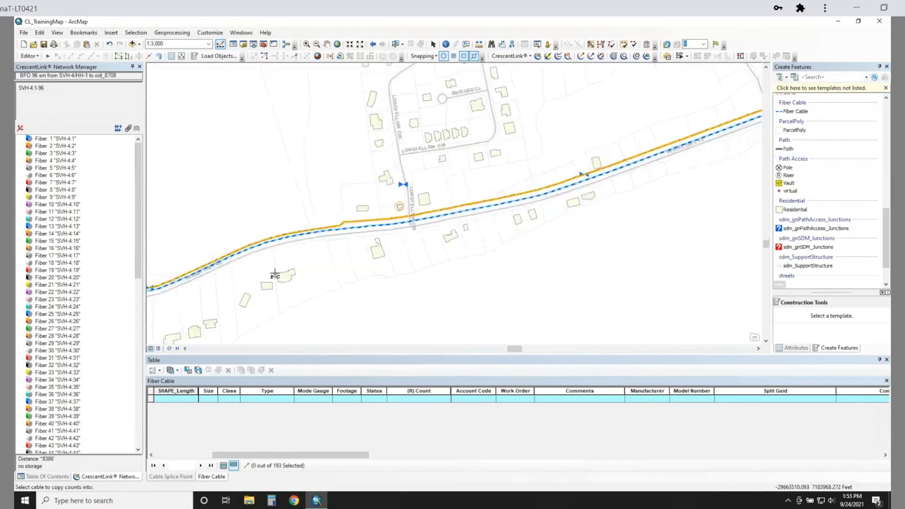
pyautogui.moveTo(313, 292); pyautogui.dragTo(718, 153)
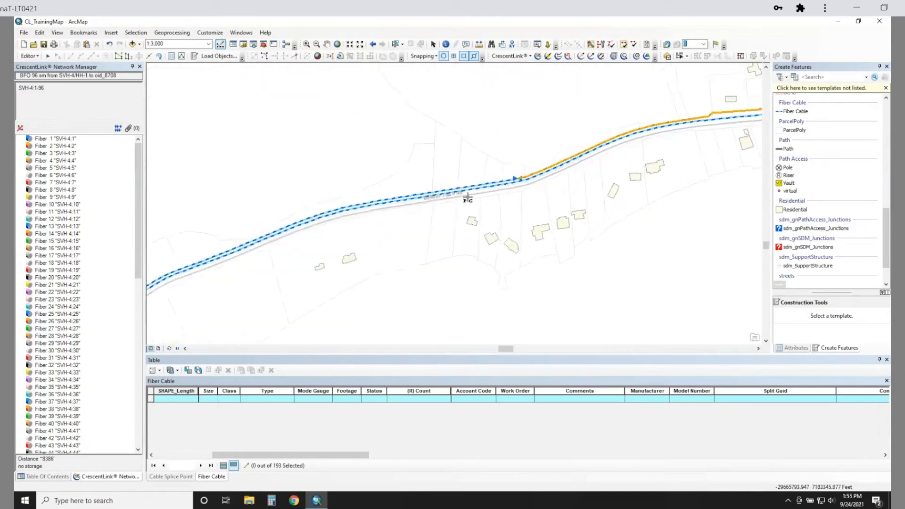
pyautogui.click(458, 189)
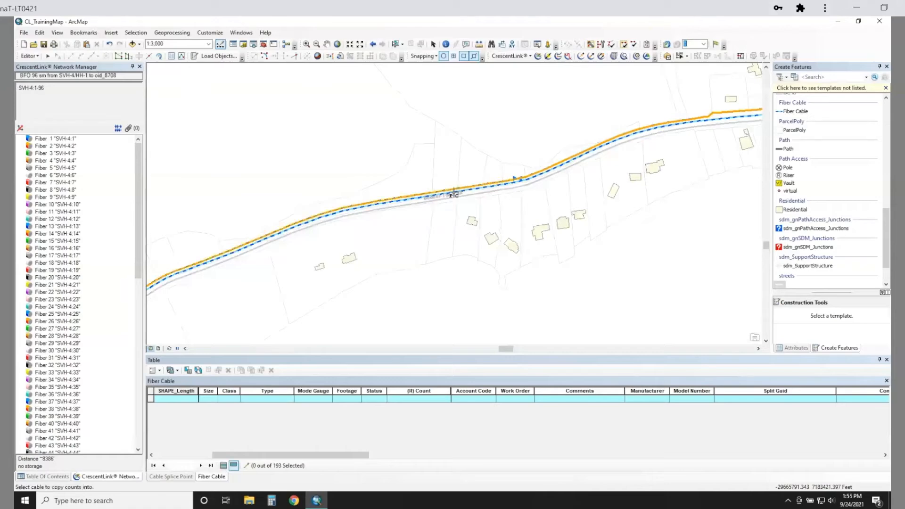
# - Copy the counts onto the branch cable entering the subdivision from Bodden Town Rd and finish the count copying
pyautogui.moveTo(297, 289); pyautogui.dragTo(692, 140)
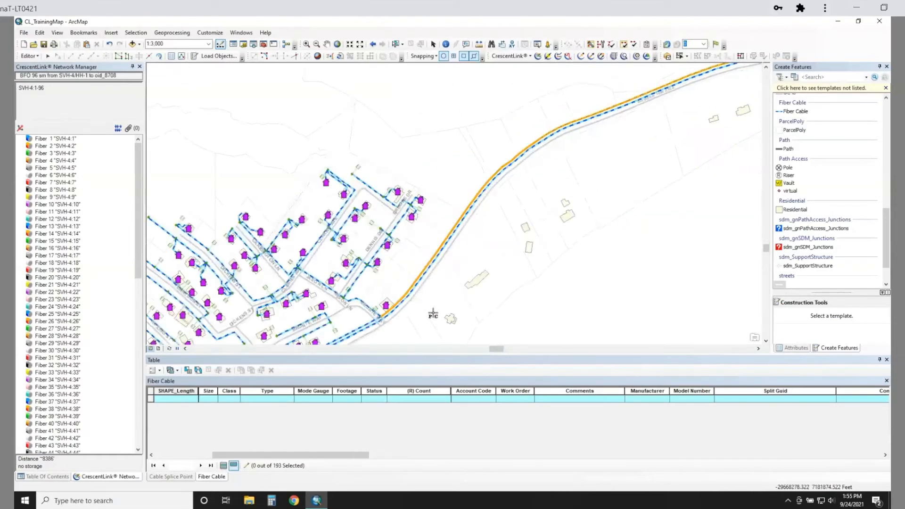
pyautogui.moveTo(432, 313); pyautogui.dragTo(555, 228)
pyautogui.click(489, 219)
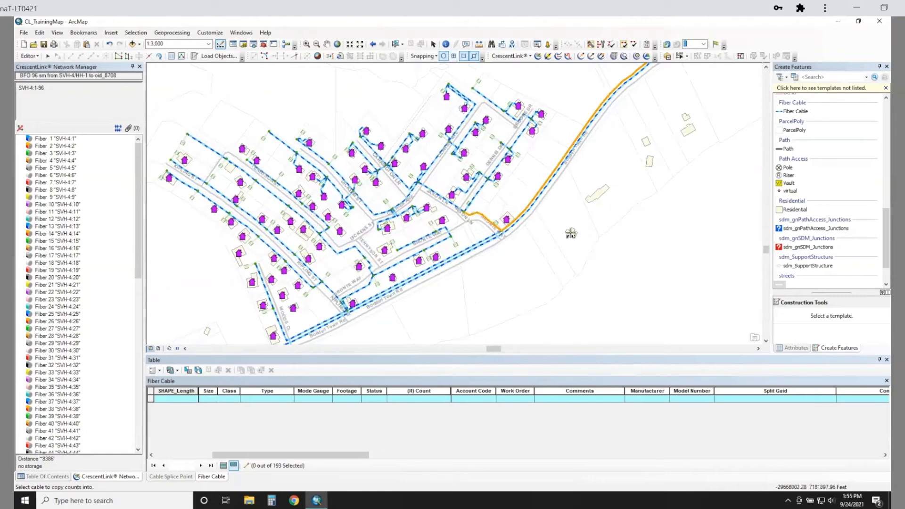
pyautogui.click(662, 236)
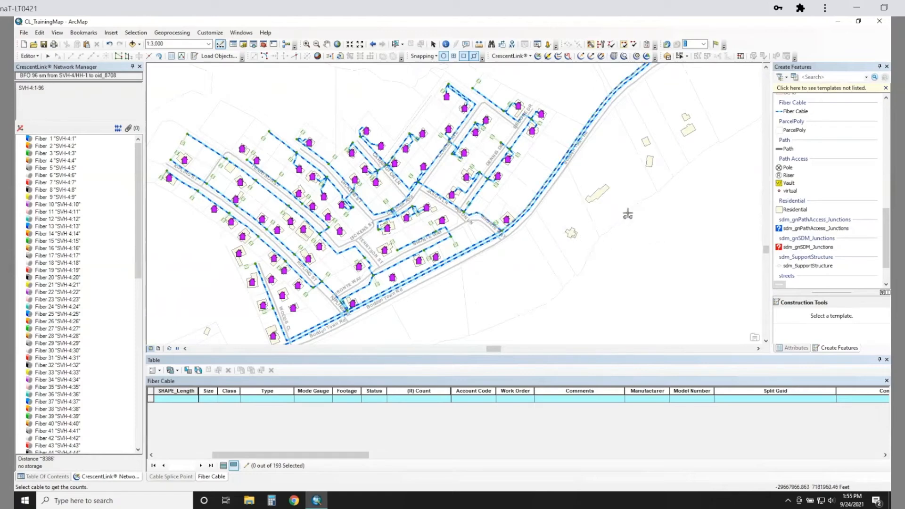
pyautogui.click(513, 60)
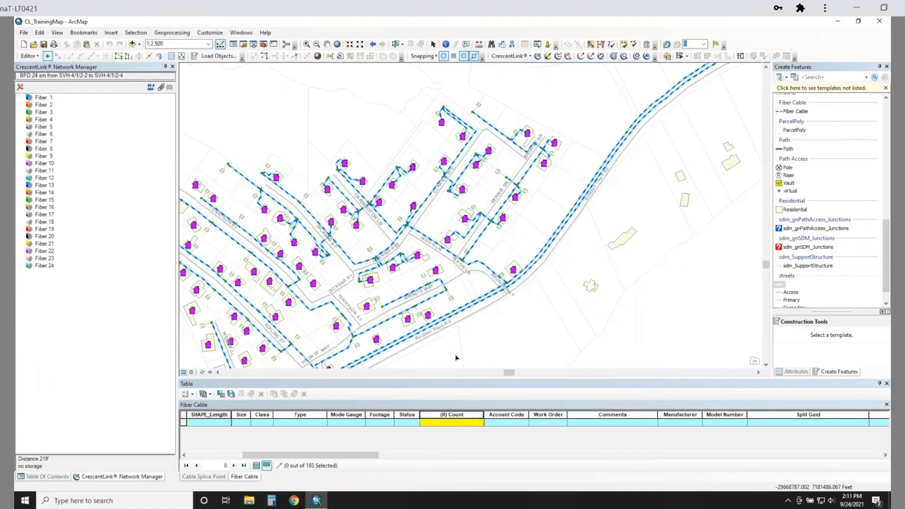
# - Review the splices between the incoming 96-fiber cable and the 24-fiber cable to SVH-4/1/2-1 without changes, and inspect the 24-fiber cable's fibers
pyautogui.click(548, 56)
pyautogui.click(469, 262)
pyautogui.click(476, 248)
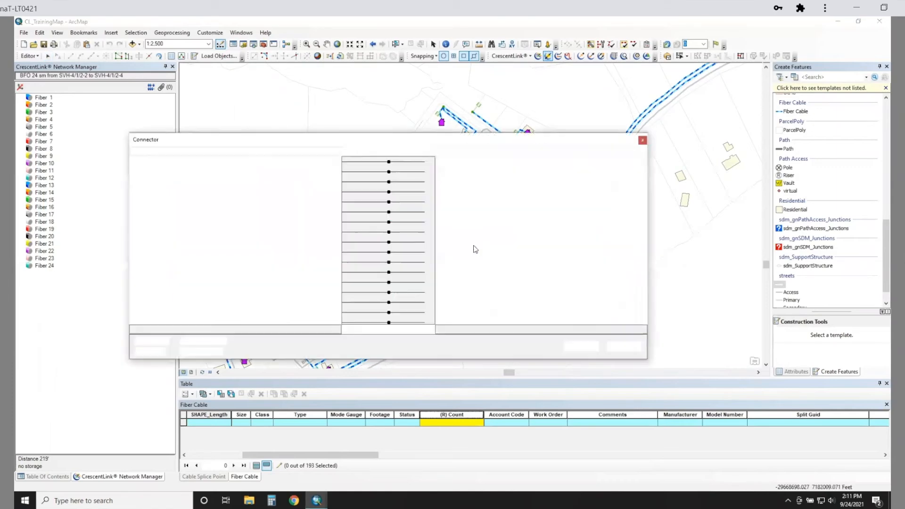
pyautogui.scroll(-7, 190, 215)
pyautogui.scroll(7, 194, 235)
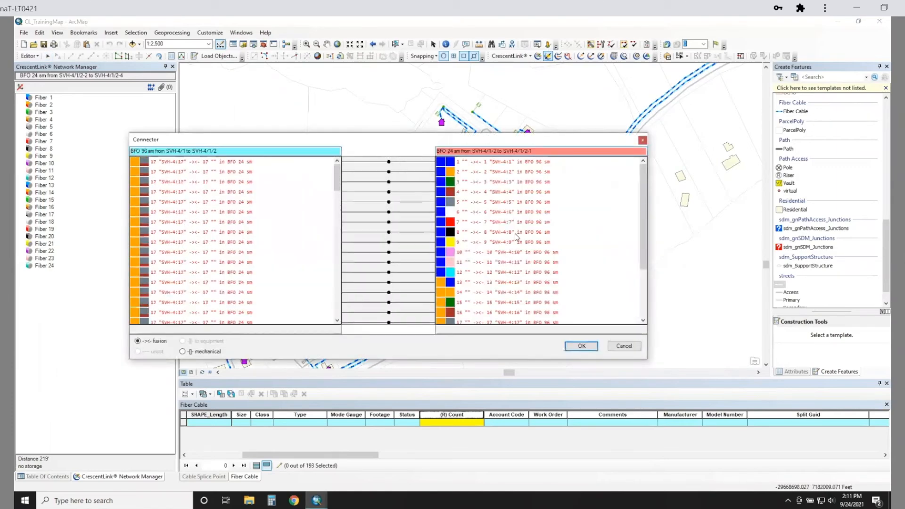
pyautogui.scroll(-3, 540, 249)
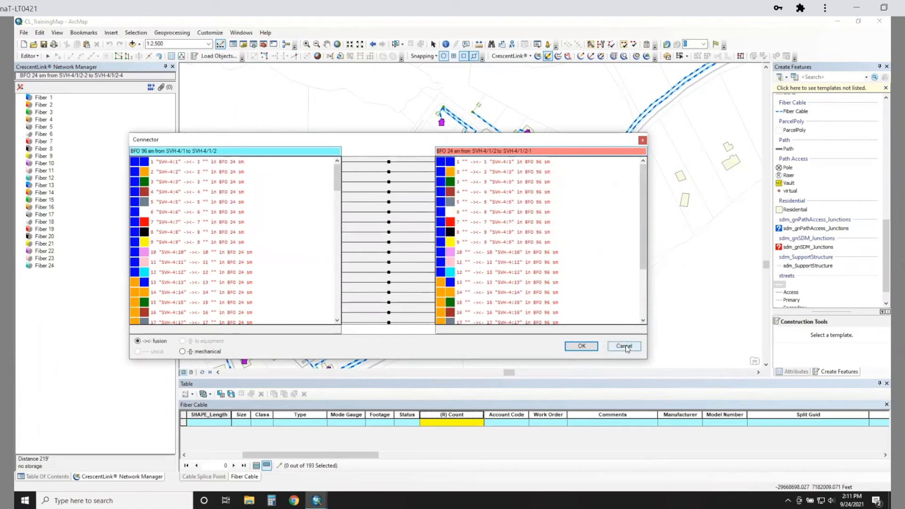
pyautogui.click(626, 345)
pyautogui.click(538, 56)
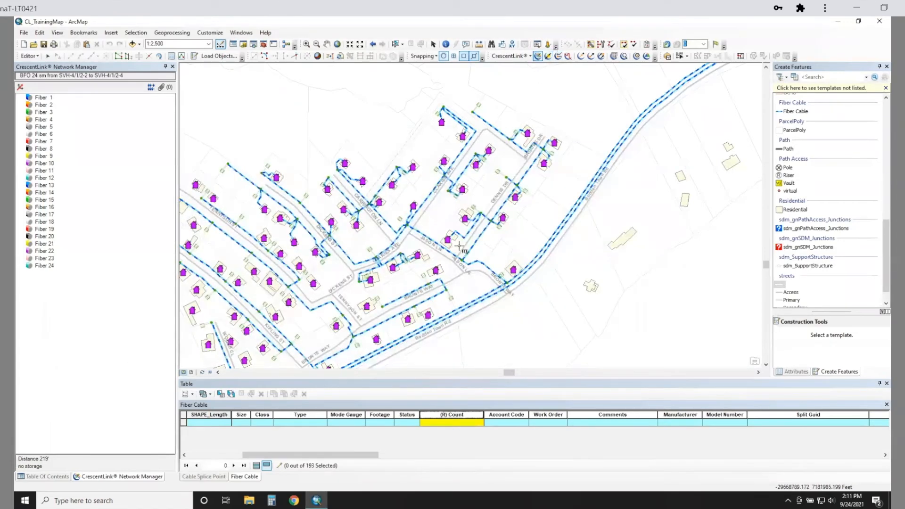
pyautogui.click(473, 243)
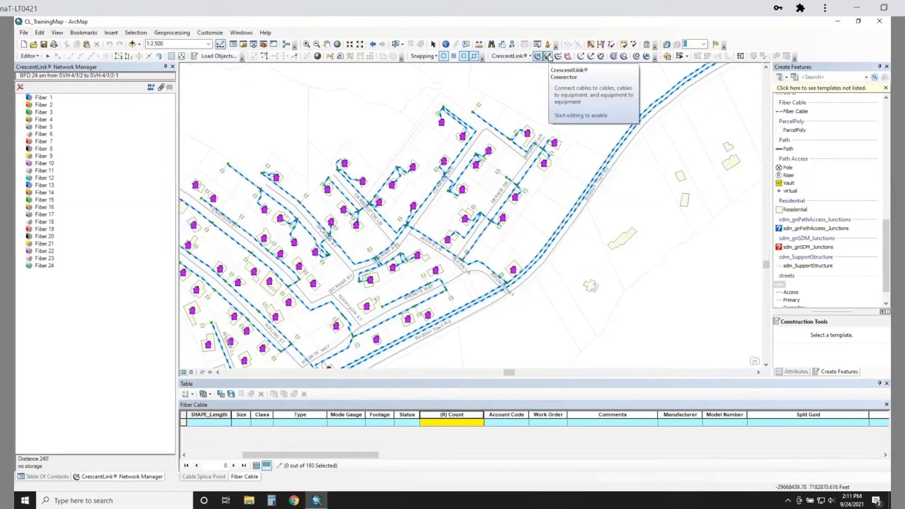
# - Run Fiber Count Assignment from the subdivision entrance along the 96-fiber branch cable, assigning dead to unconnected fibers and overwriting existing downstream counts
pyautogui.click(601, 56)
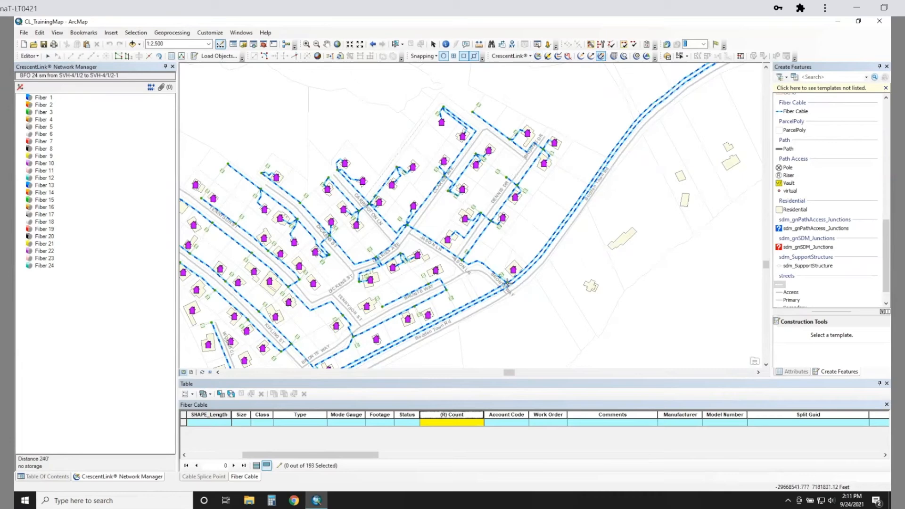
pyautogui.click(507, 283)
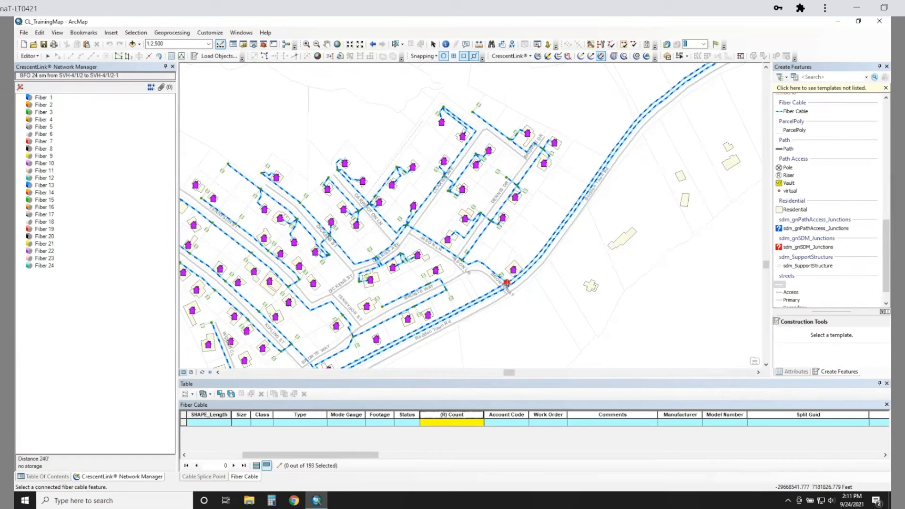
pyautogui.click(489, 268)
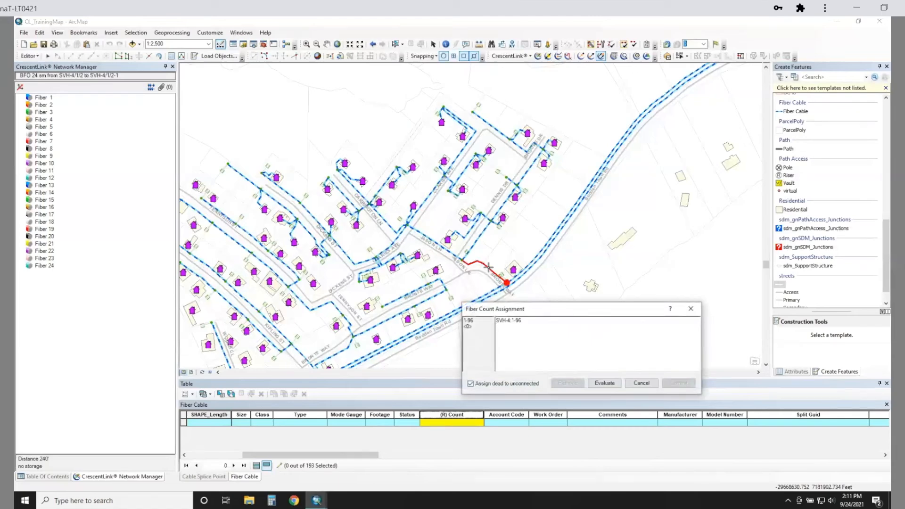
pyautogui.doubleClick(537, 324)
pyautogui.click(554, 323)
pyautogui.click(605, 384)
pyautogui.click(611, 384)
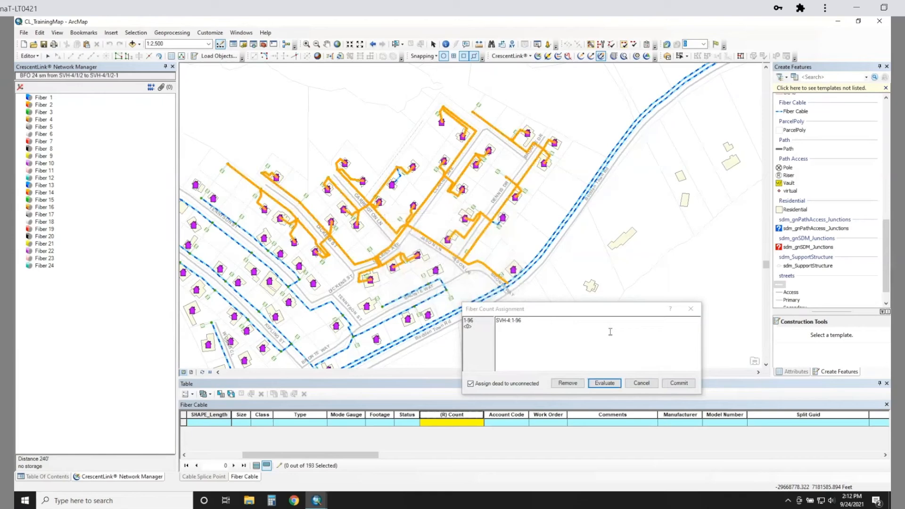
pyautogui.click(677, 384)
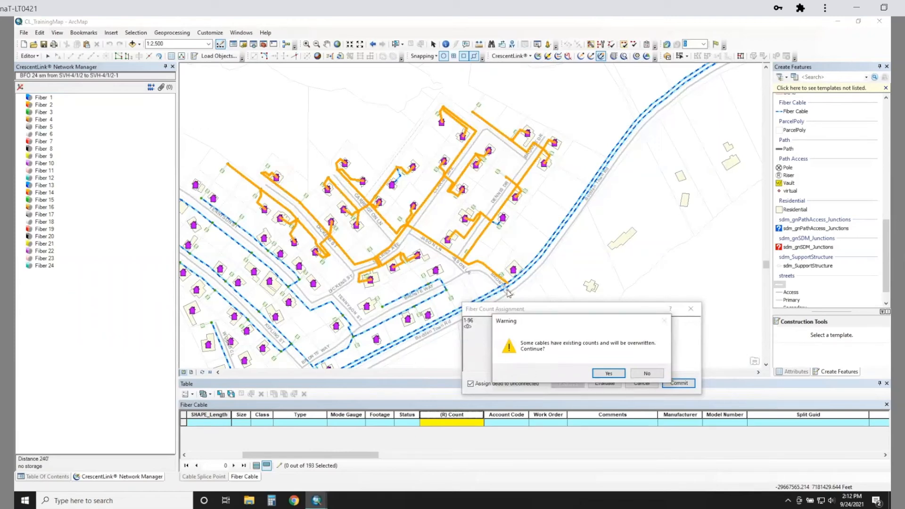
pyautogui.click(607, 374)
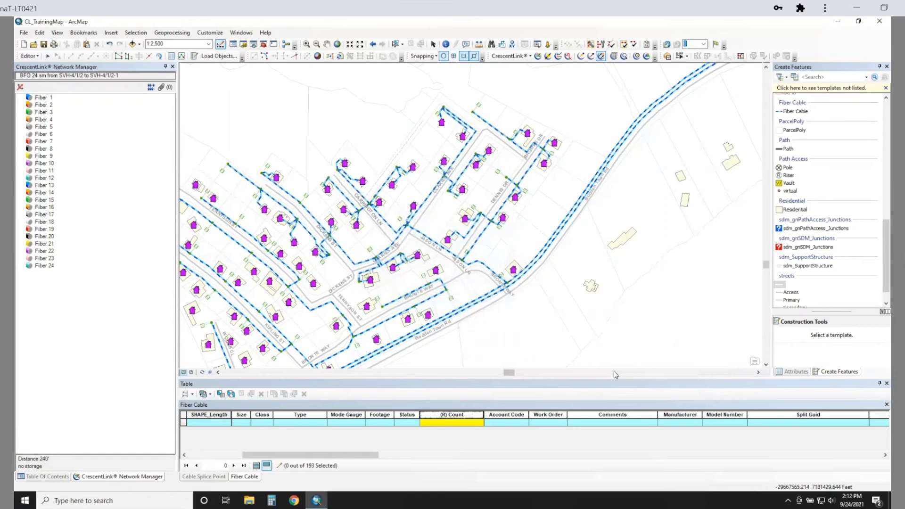
# - Inspect the assigned counts on the first 24-fiber cable, the 96-fiber branch cable and the 24-fiber cable from SVH-4/1/2-2 to SVH-4/1/2-4
pyautogui.click(537, 55)
pyautogui.click(479, 237)
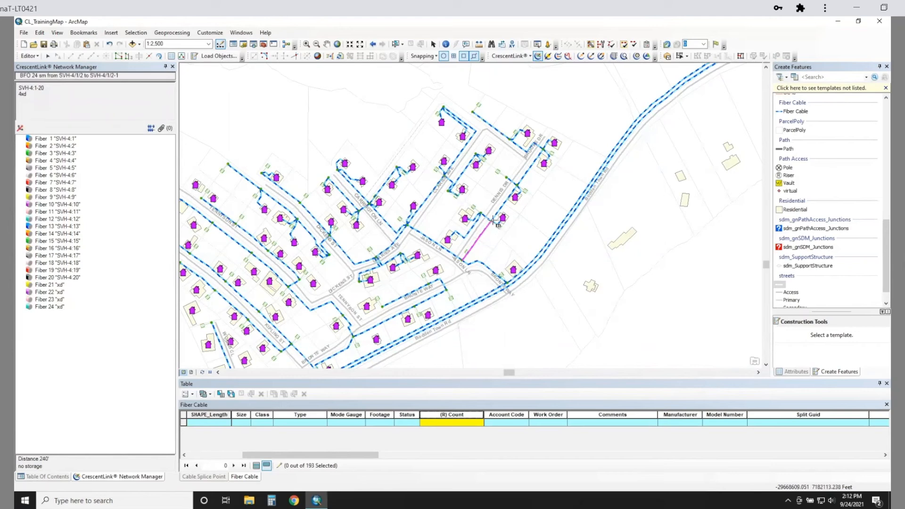
pyautogui.click(470, 266)
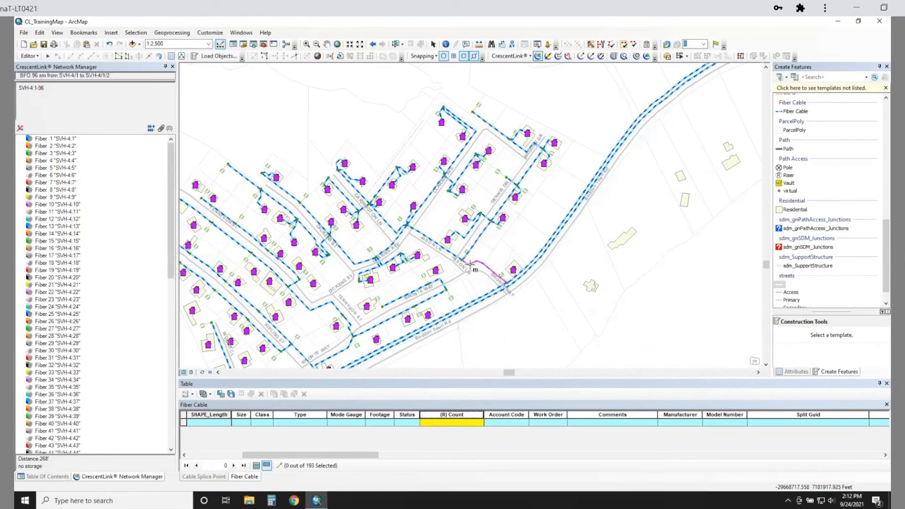
pyautogui.click(531, 169)
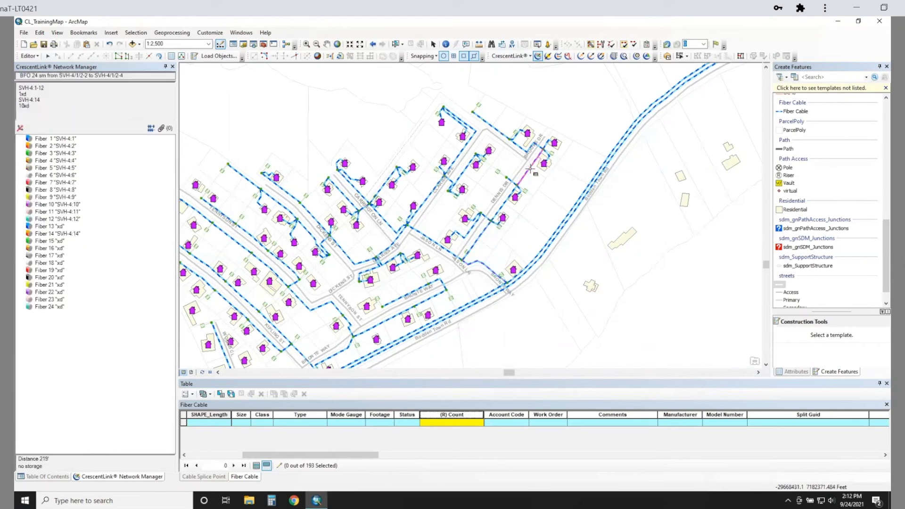
# - Trace the split1 input port circuit of the ONT at Dennis Dr's northeast end, and check the counts on its 24-fiber feed and 2-fiber drop
pyautogui.click(554, 143)
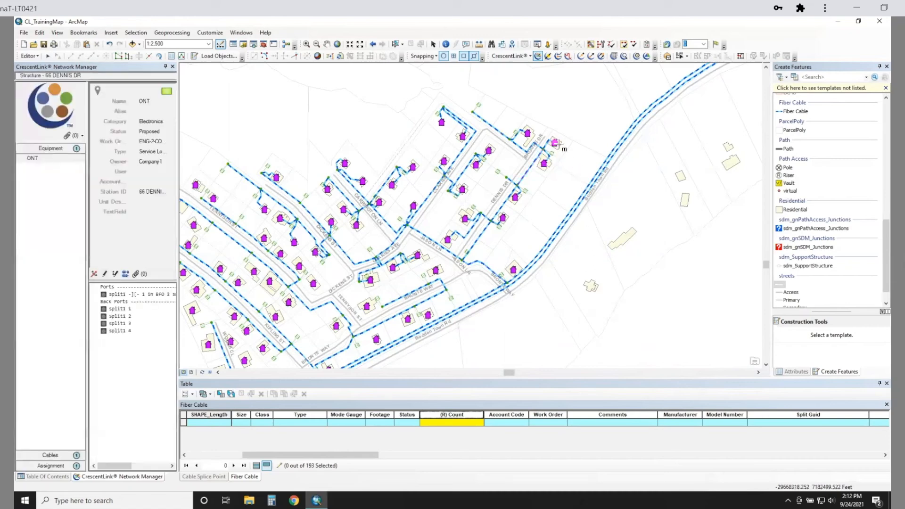
pyautogui.click(138, 295)
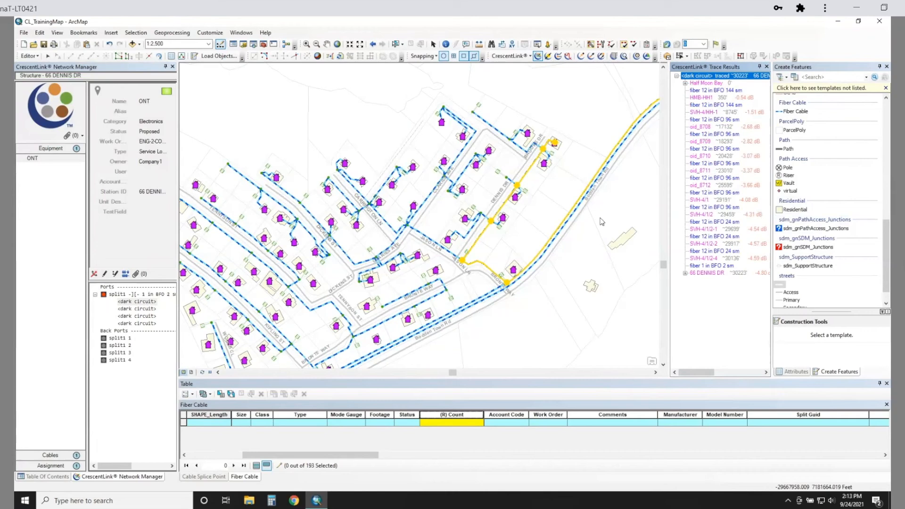
pyautogui.click(533, 166)
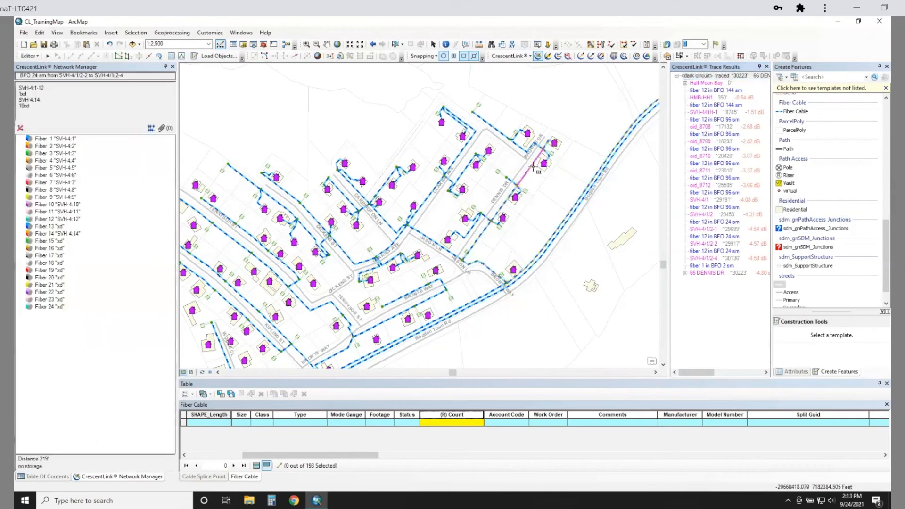
pyautogui.click(547, 146)
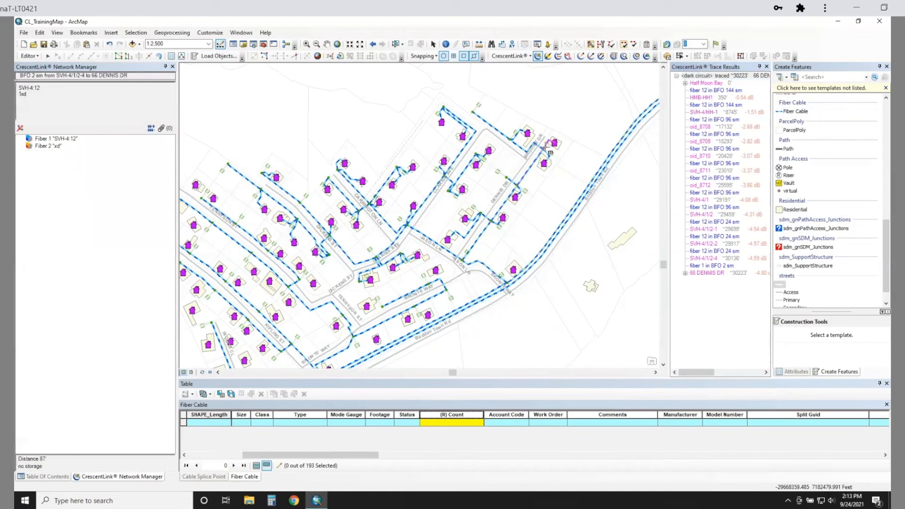
pyautogui.click(78, 139)
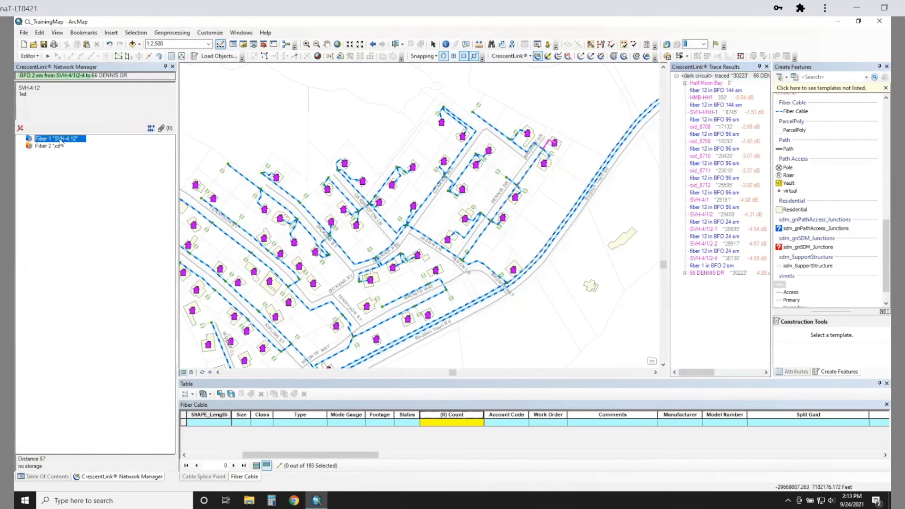